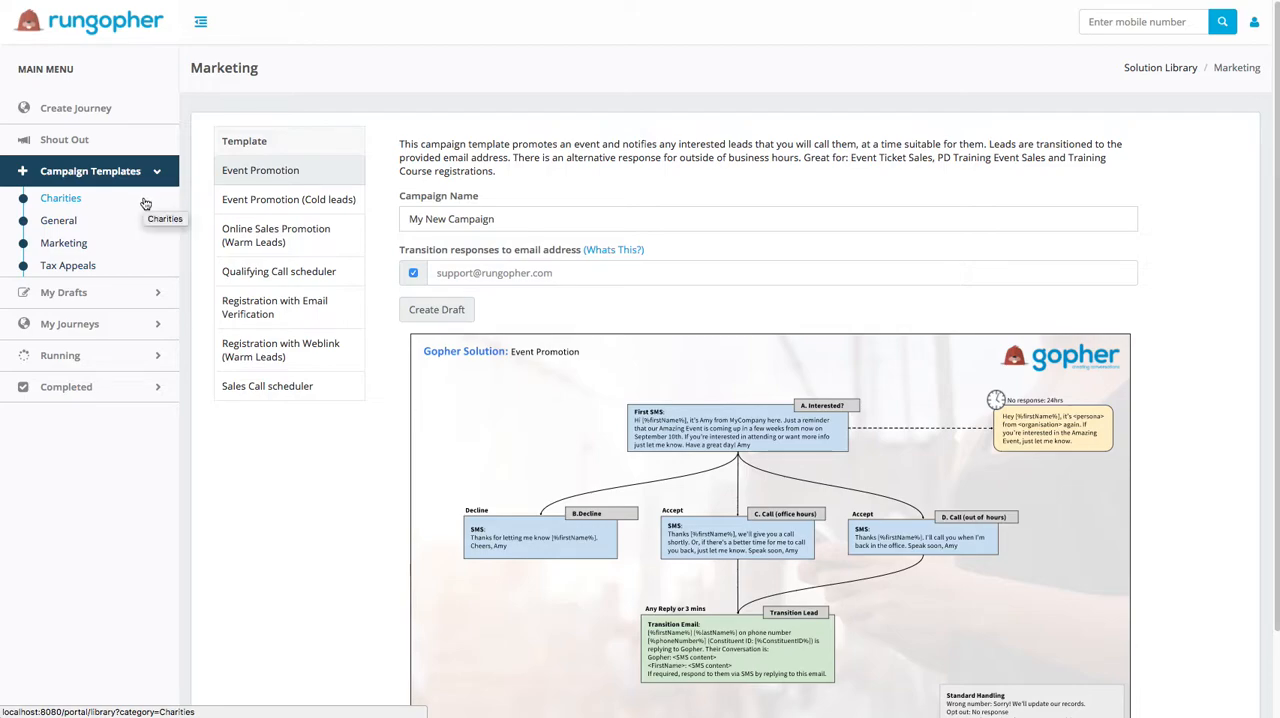
# Step: Choose the Marketing template "Registration with Weblink (Warm Leads)" and name the campaign "TEST Campaign"
pyautogui.click(84, 246)
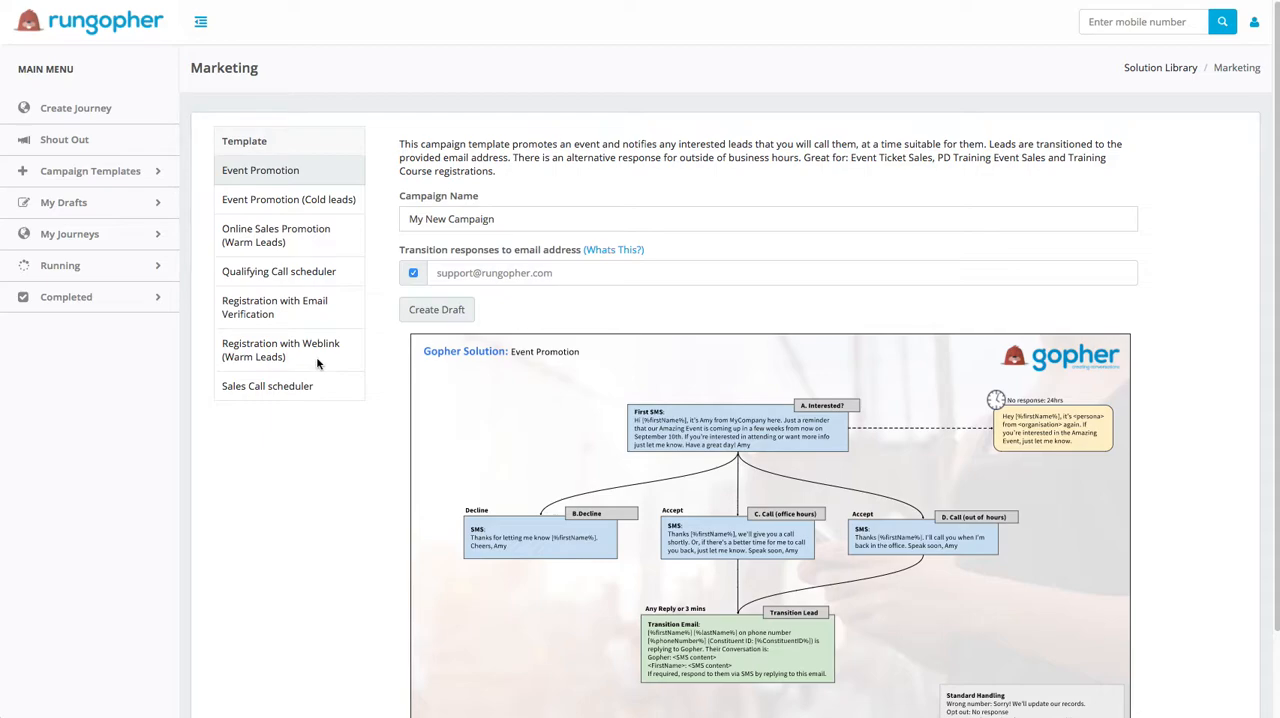
pyautogui.click(269, 345)
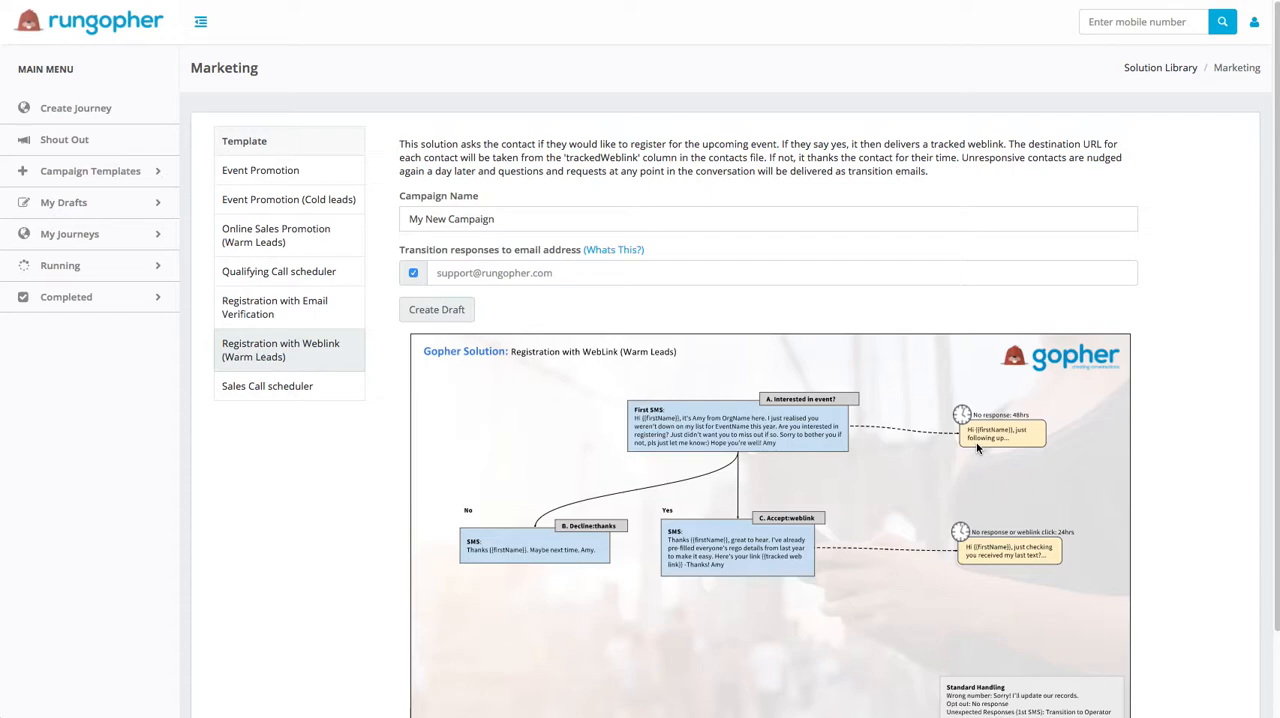
pyautogui.click(517, 221)
pyautogui.moveTo(486, 219); pyautogui.dragTo(410, 222)
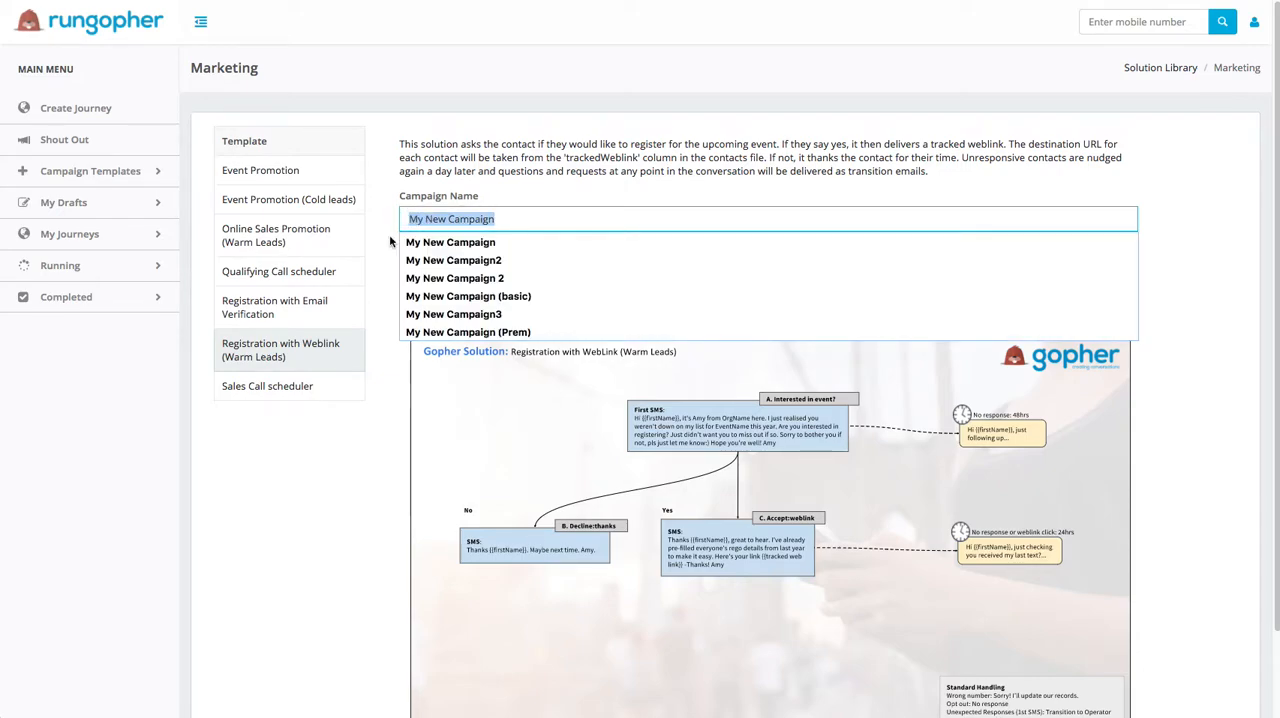
pyautogui.write('TEST C')
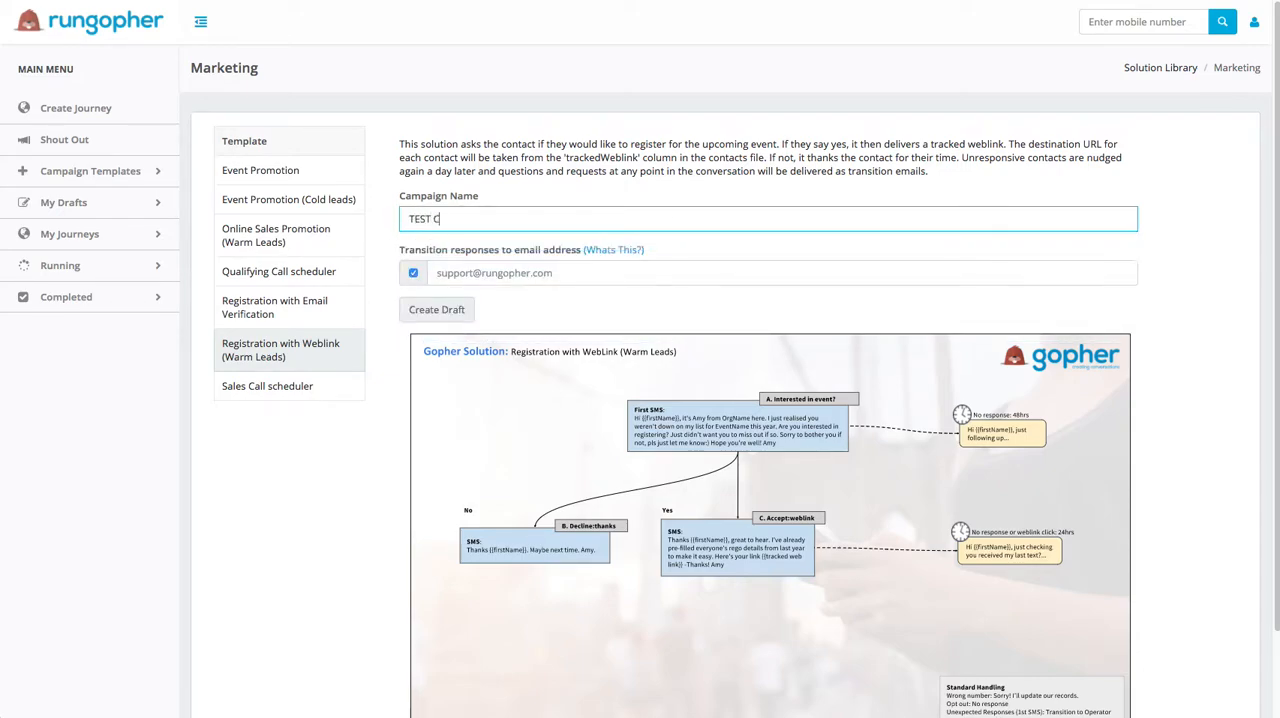
pyautogui.write('ampaign')
# Step: Enter the email address that receives transition responses and create the campaign draft
pyautogui.click(459, 277)
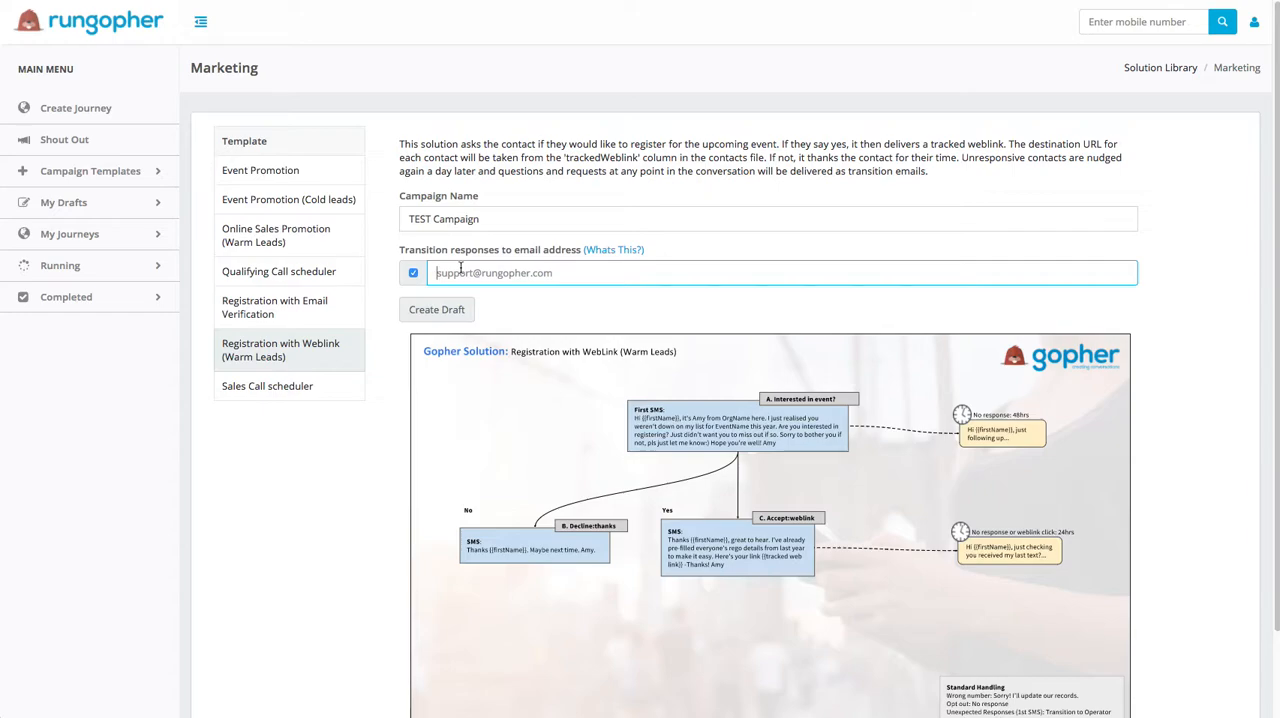
pyautogui.click(461, 268)
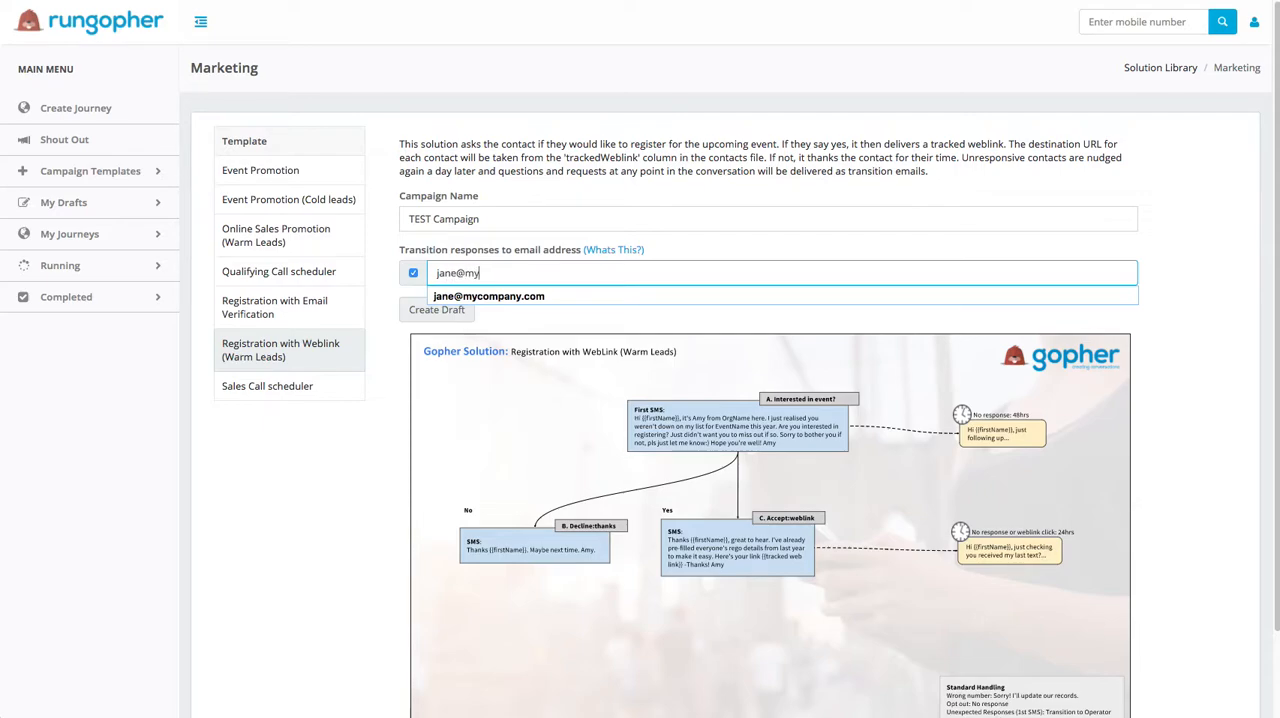
pyautogui.click(530, 297)
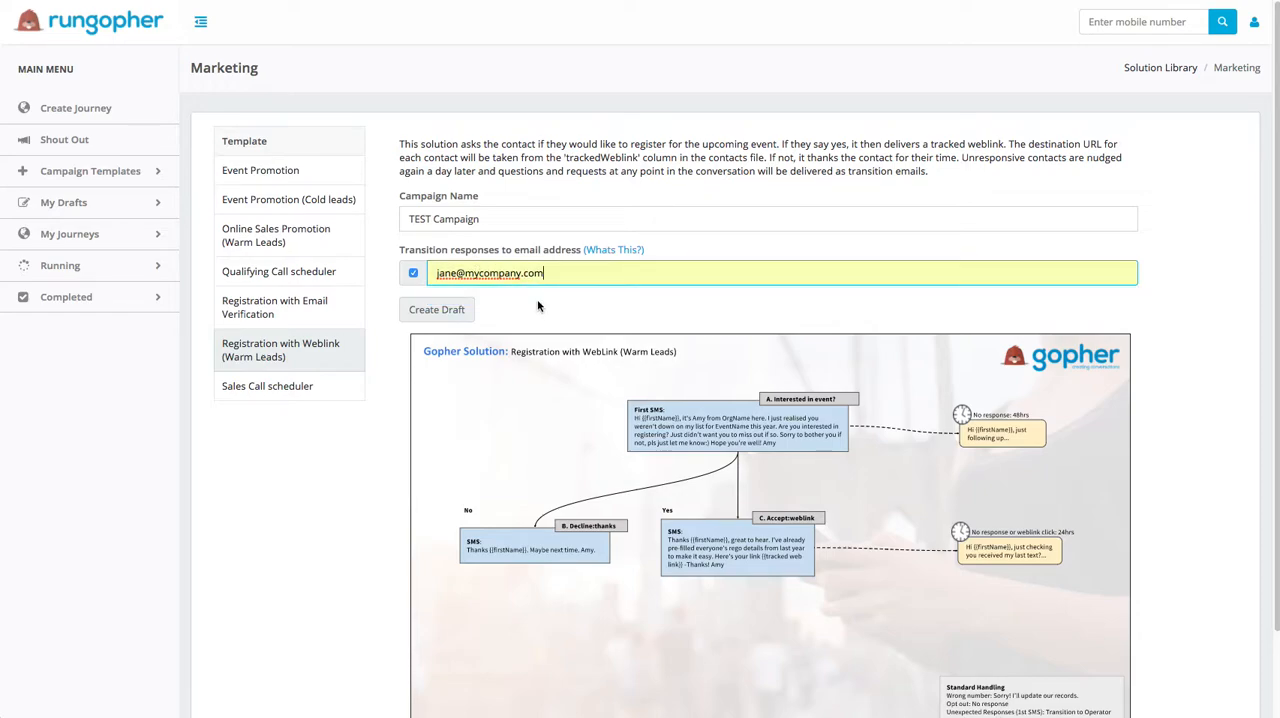
pyautogui.click(449, 312)
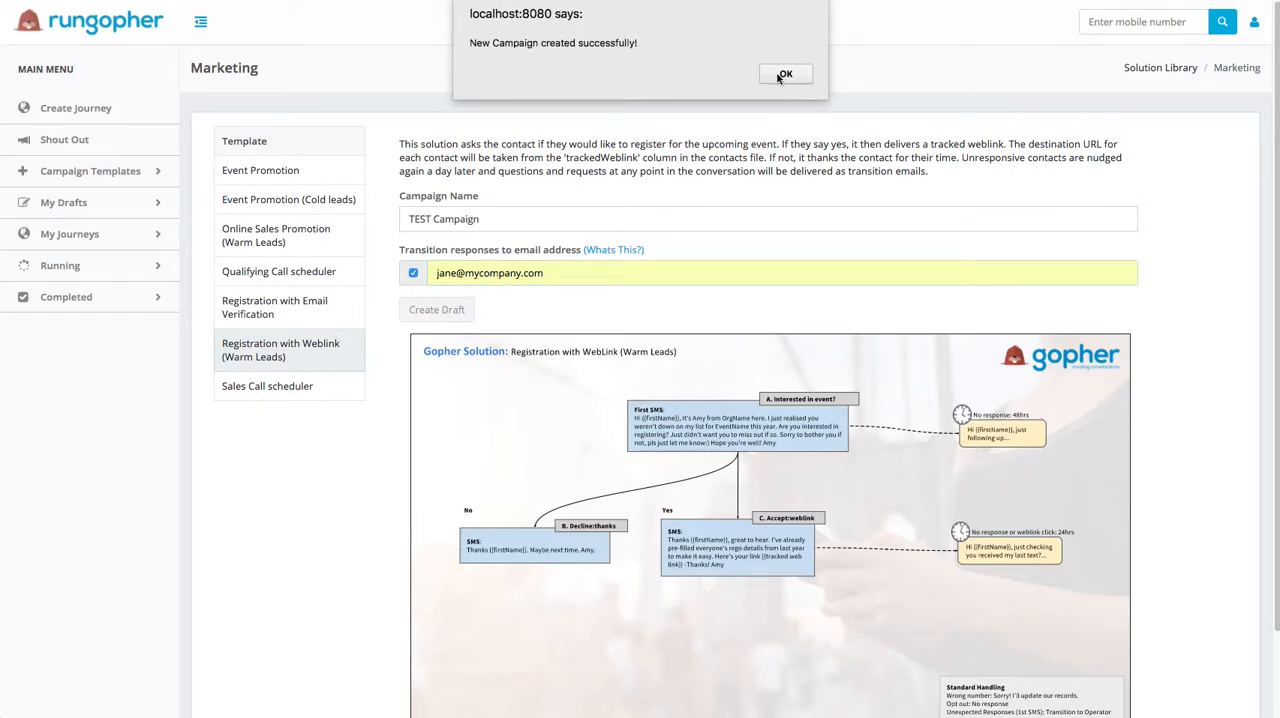
pyautogui.click(787, 75)
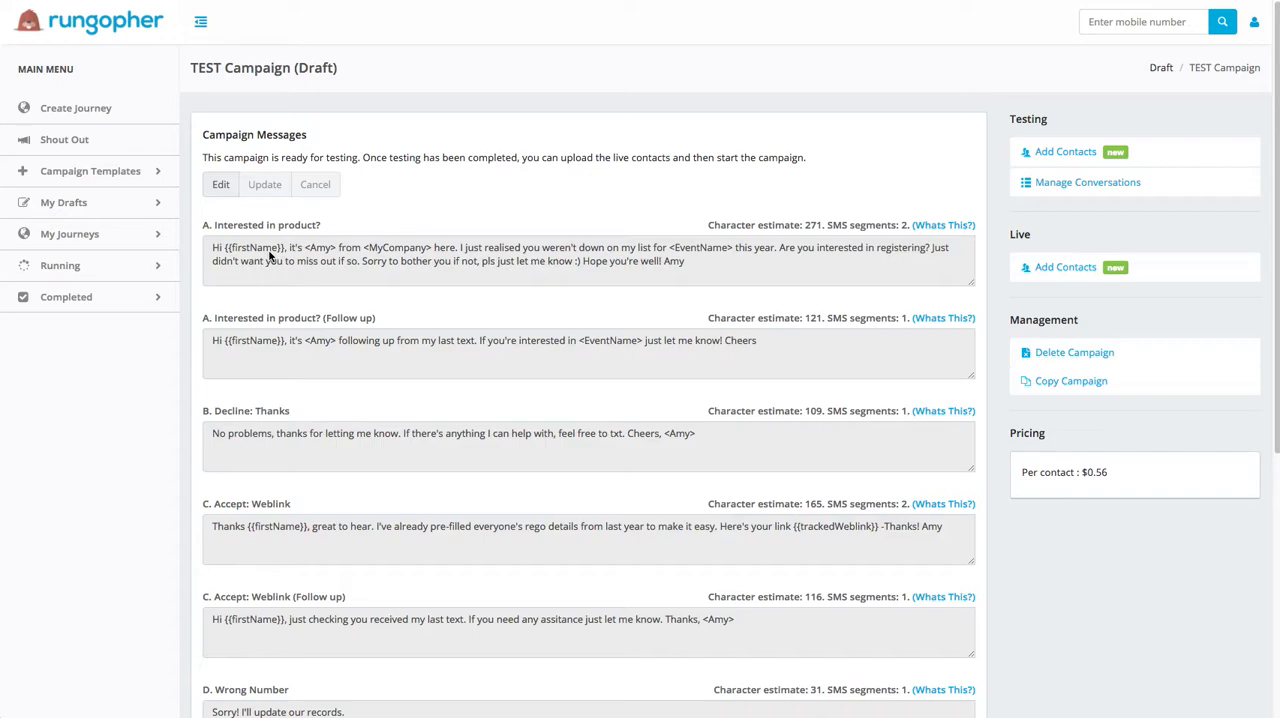
# Step: Make the campaign messages editable and replace the first sender placeholder in "A. Interested in product?" with the sender's first name
pyautogui.click(328, 250)
pyautogui.moveTo(328, 249); pyautogui.dragTo(306, 249)
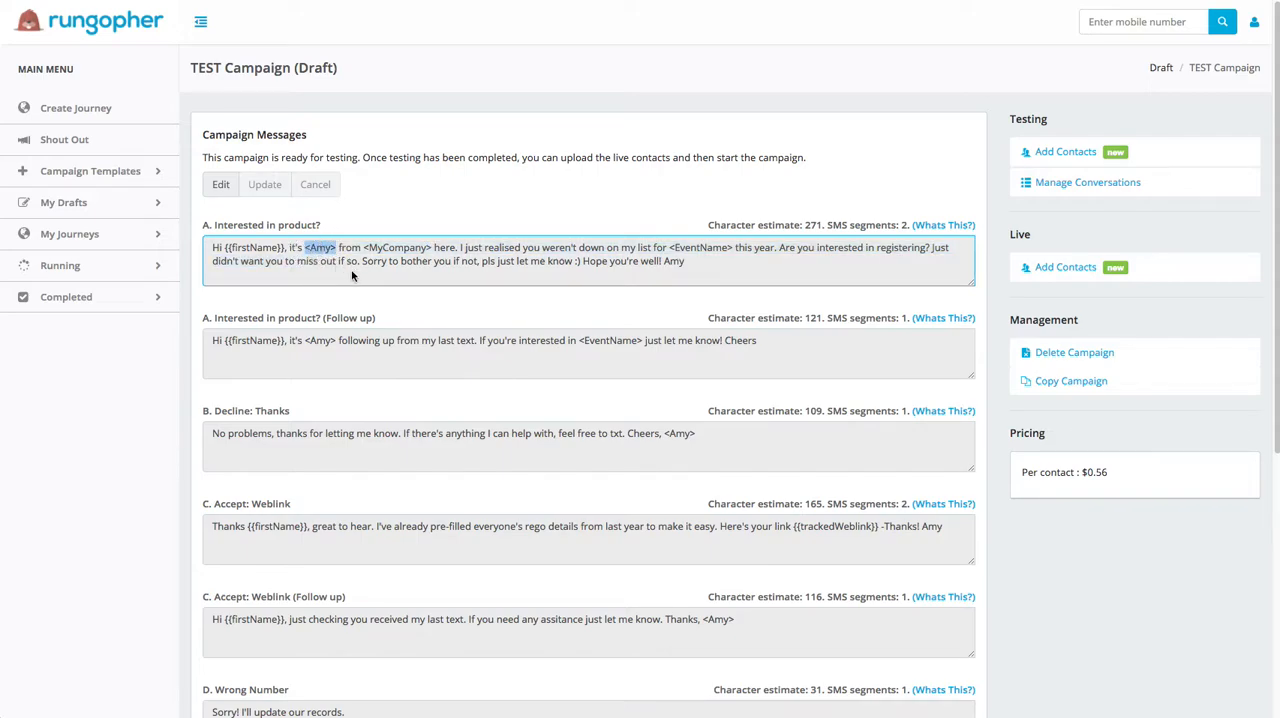
pyautogui.click(330, 250)
pyautogui.click(336, 250)
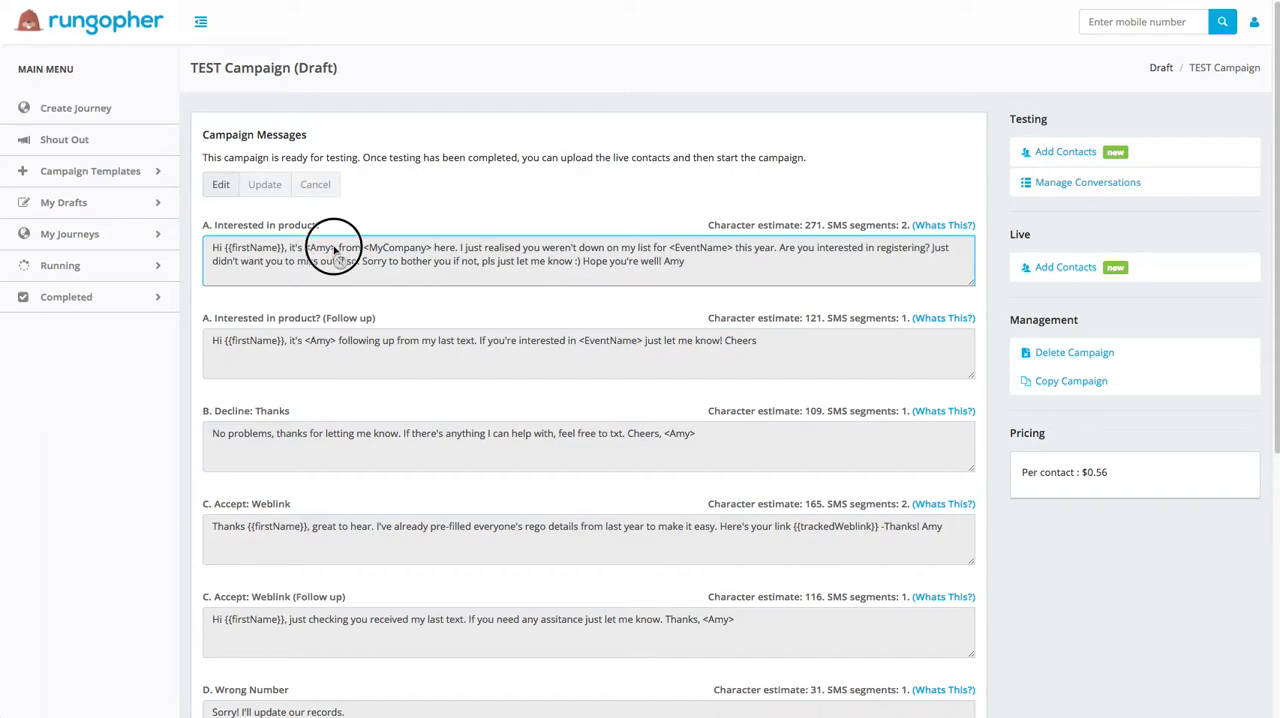
pyautogui.click(222, 186)
pyautogui.moveTo(337, 295); pyautogui.dragTo(305, 295)
pyautogui.write('Jane')
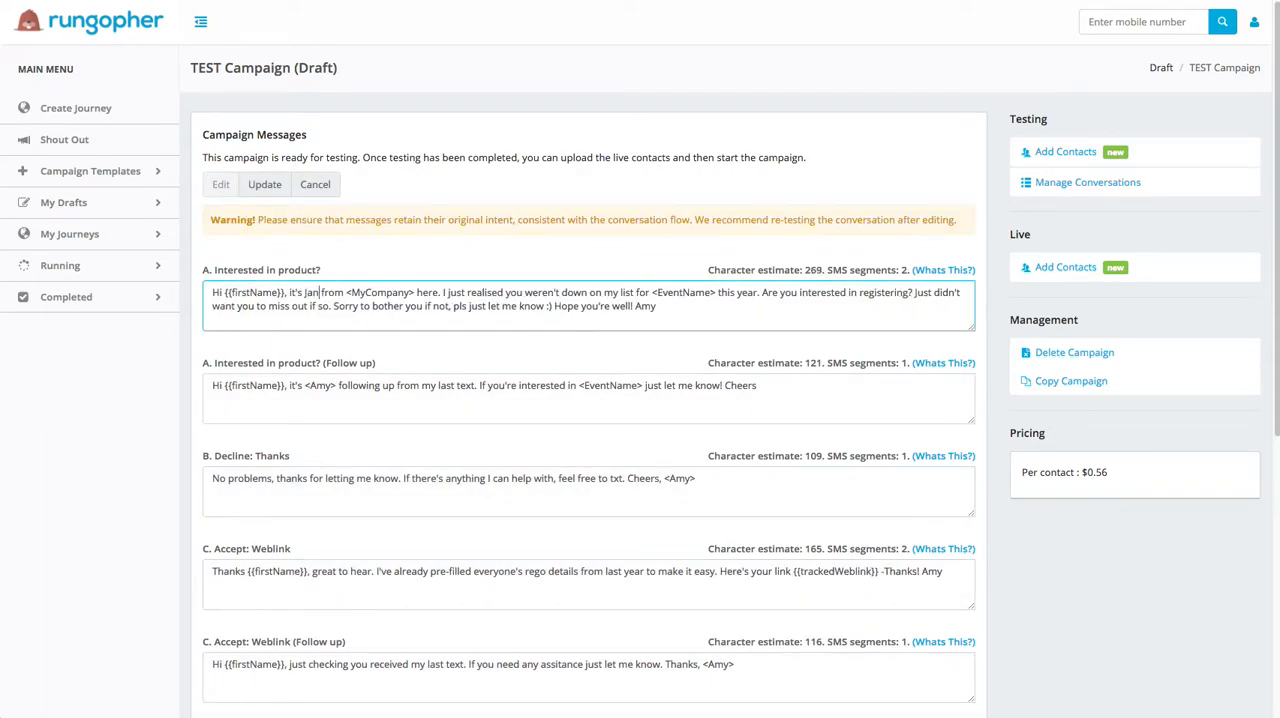
# Step: In the "A. Interested in product?" message, replace the company placeholder with "TestCompany" and the event placeholder with "TEst Event"
pyautogui.moveTo(419, 293); pyautogui.dragTo(351, 294)
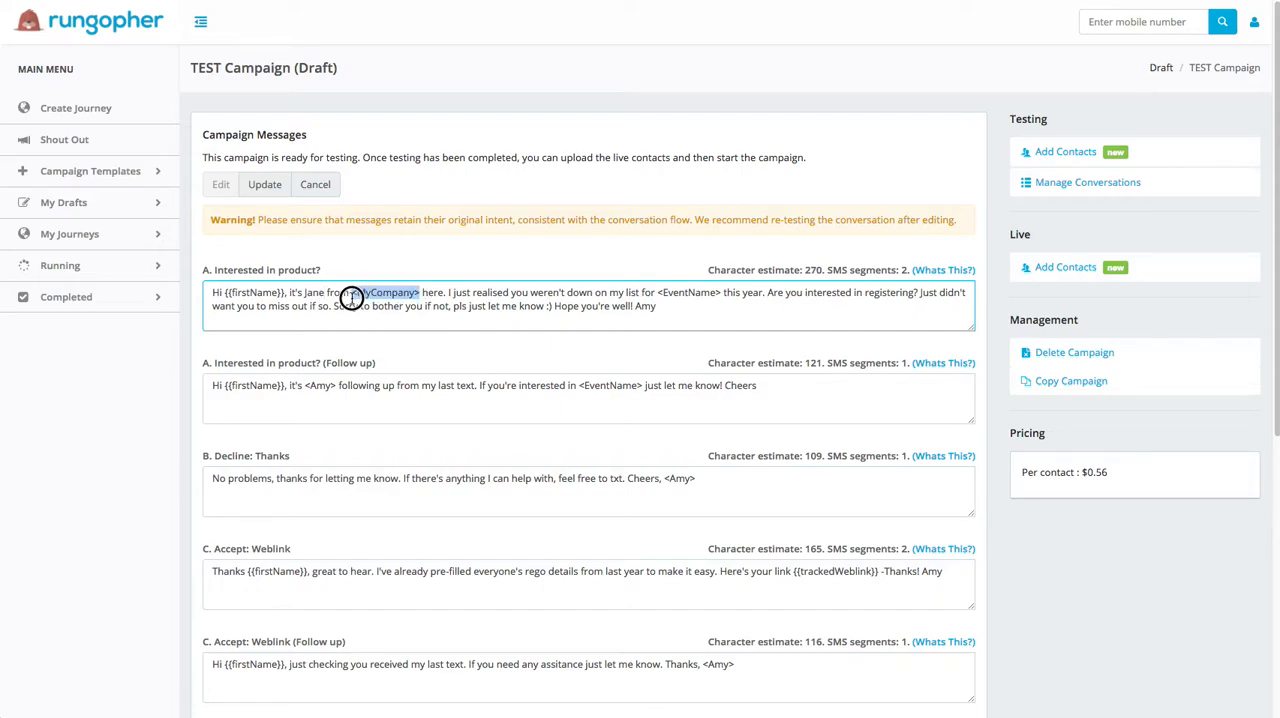
pyautogui.write('TestCompany')
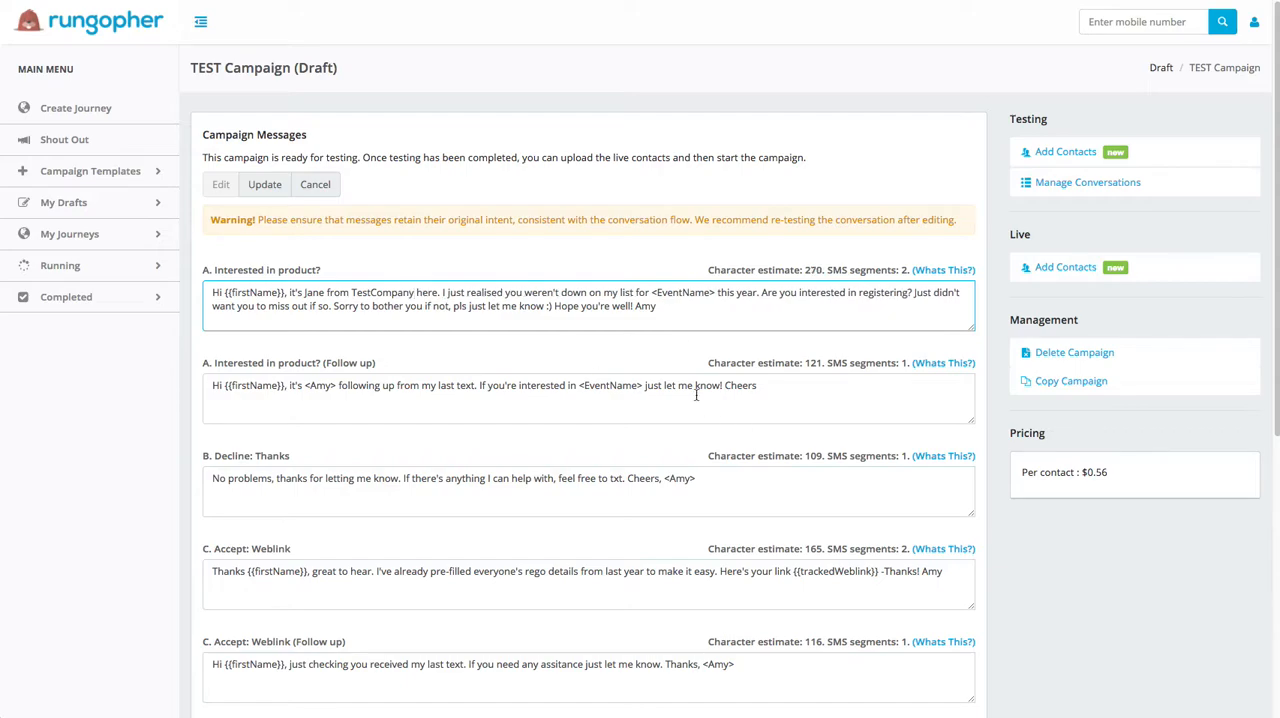
pyautogui.moveTo(716, 292); pyautogui.dragTo(652, 294)
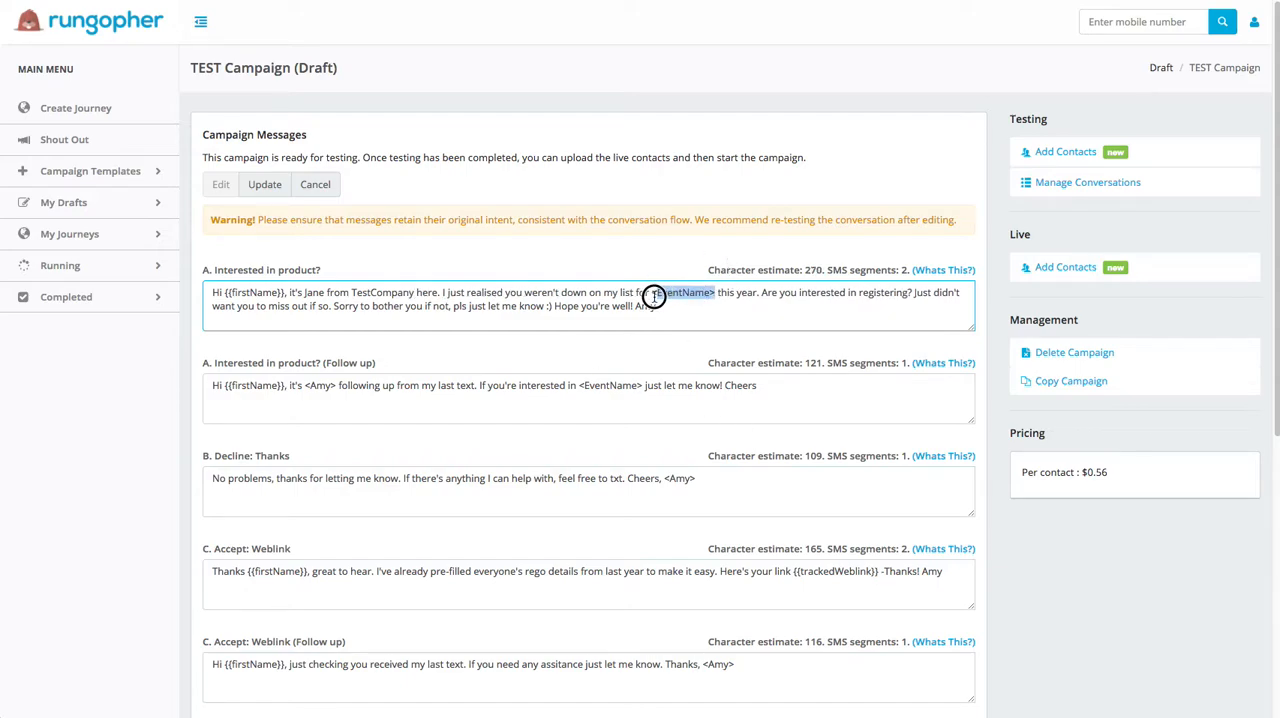
pyautogui.write('TEst Event')
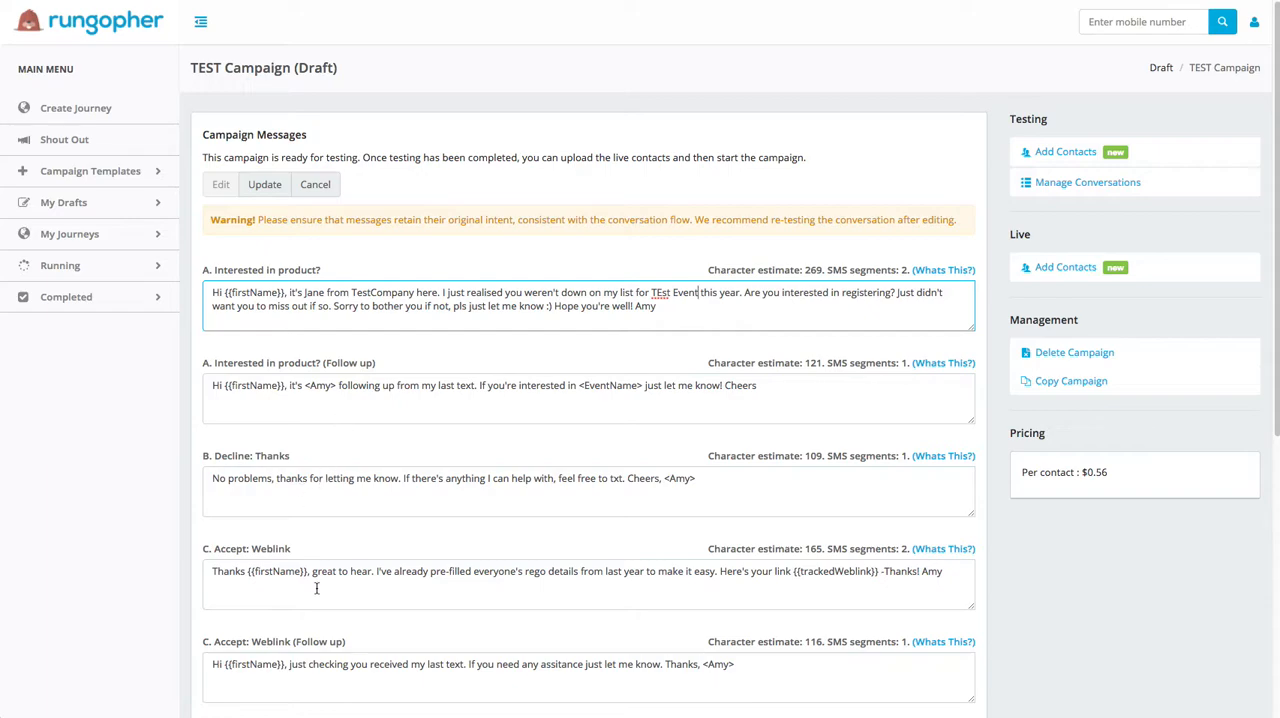
# Step: Look over the remaining campaign messages and save the message changes
pyautogui.scroll(-1, 317, 588)
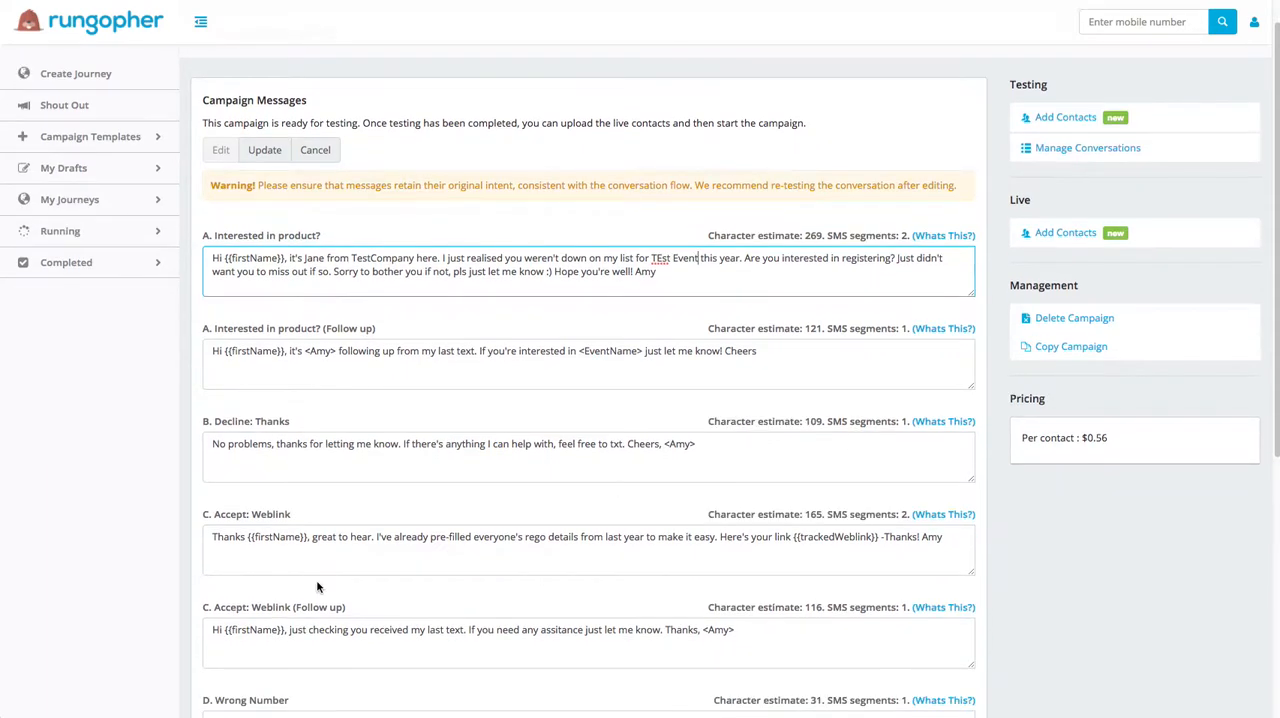
pyautogui.scroll(-3, 317, 588)
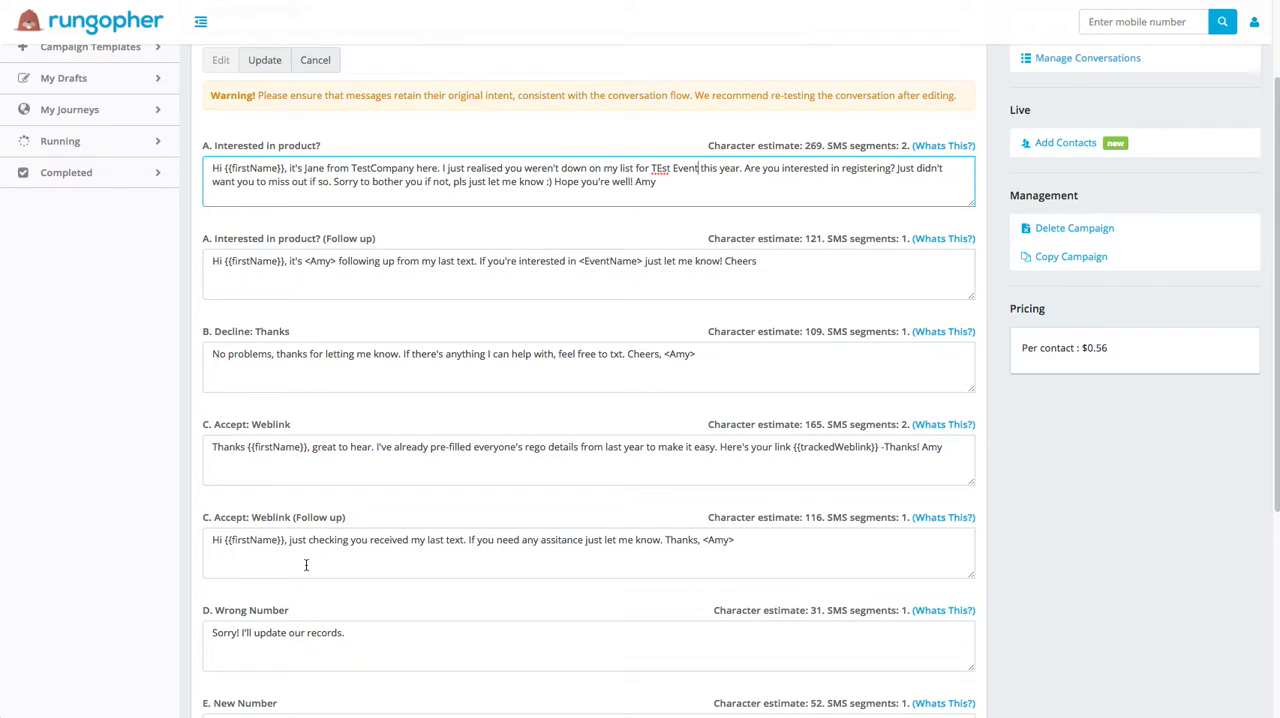
pyautogui.scroll(-1, 330, 620)
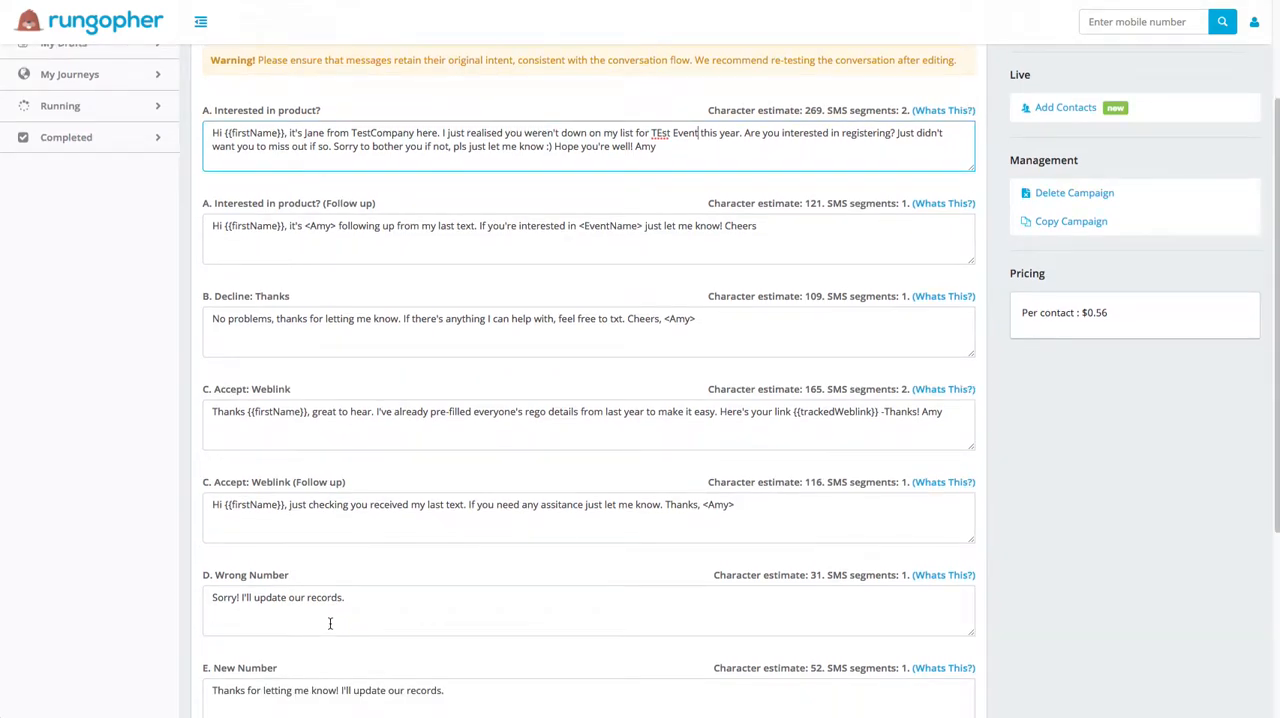
pyautogui.scroll(3, 332, 614)
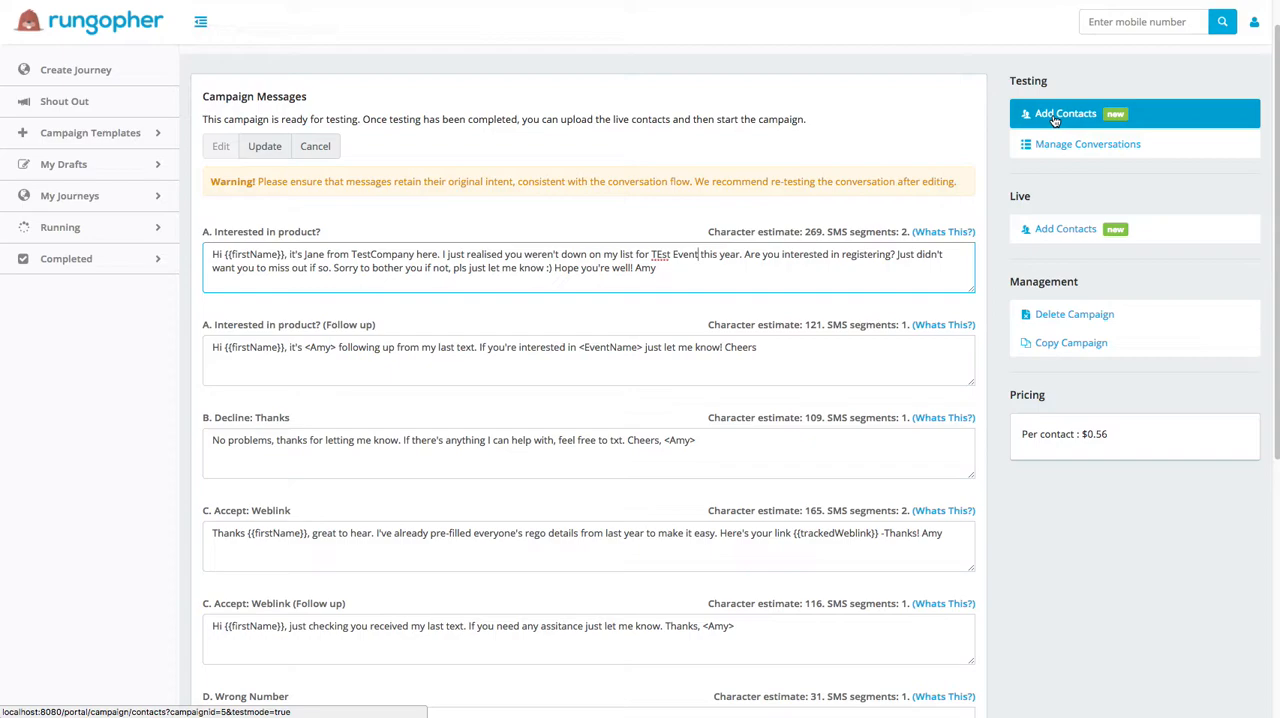
pyautogui.click(272, 151)
pyautogui.click(788, 72)
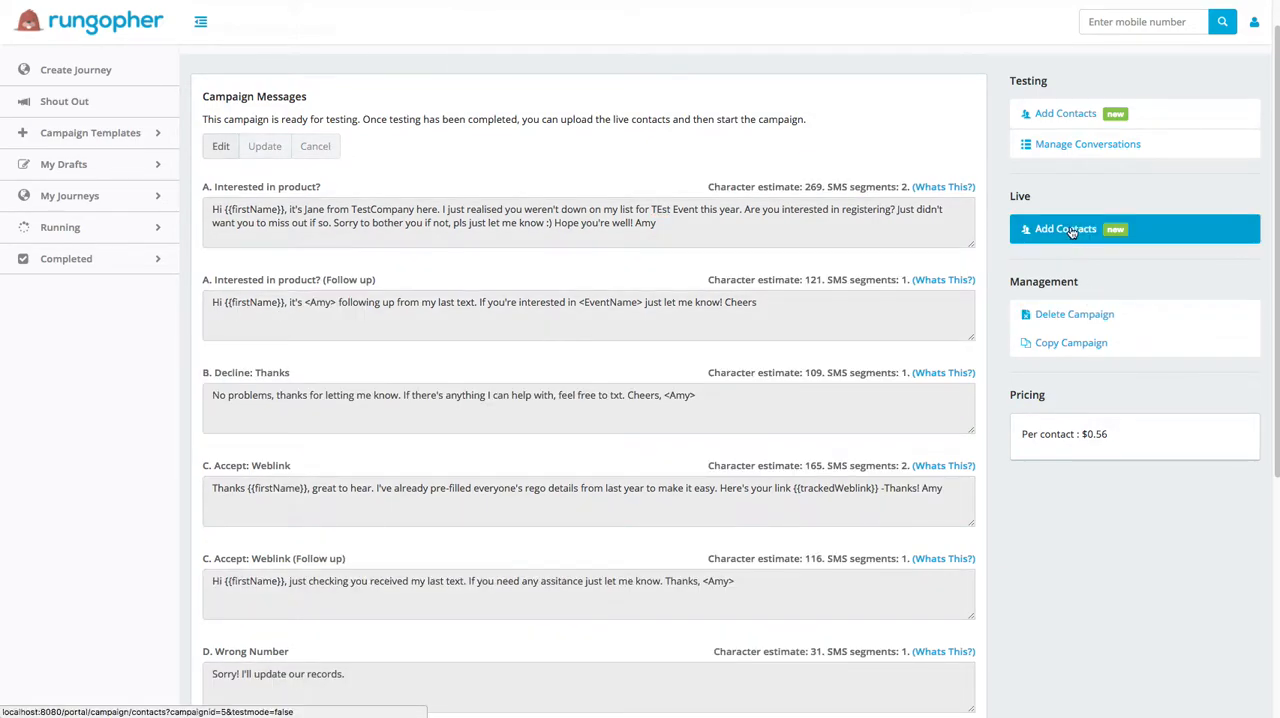
# Step: Download the CSV contact template for the campaign's live contacts, without custom fields or postcode send times, and open it in Excel
pyautogui.click(1071, 232)
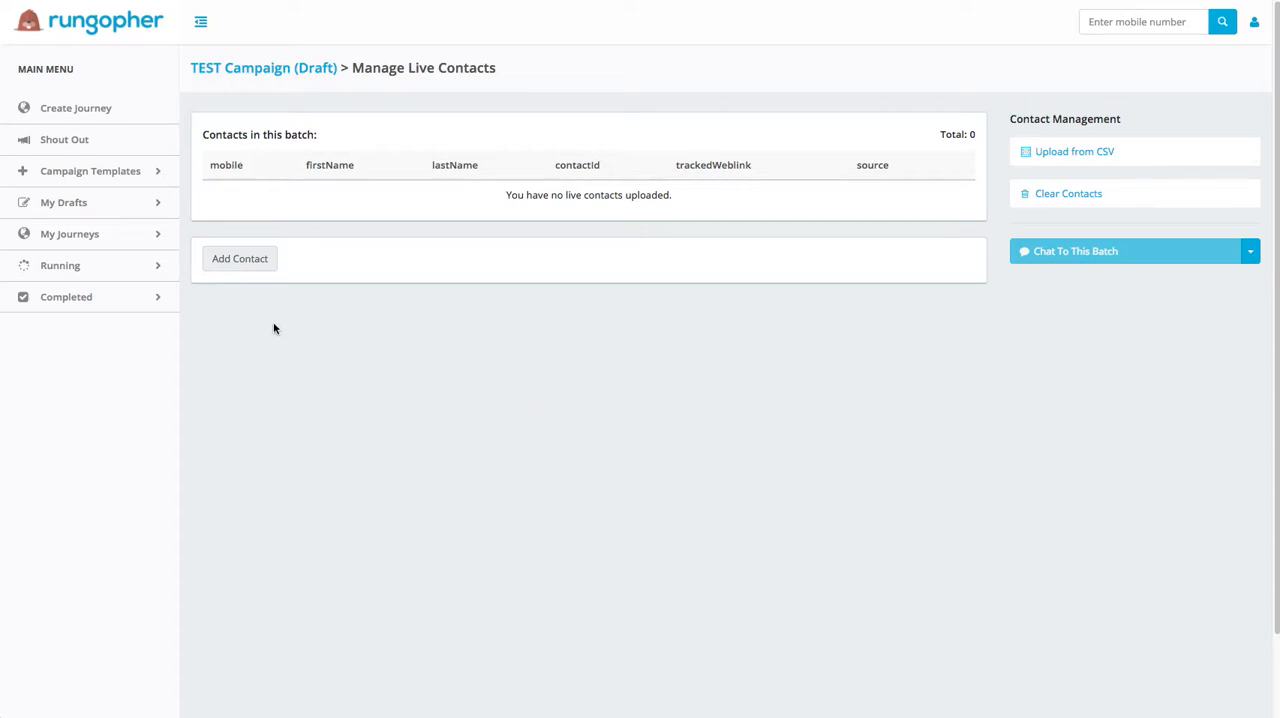
pyautogui.click(243, 268)
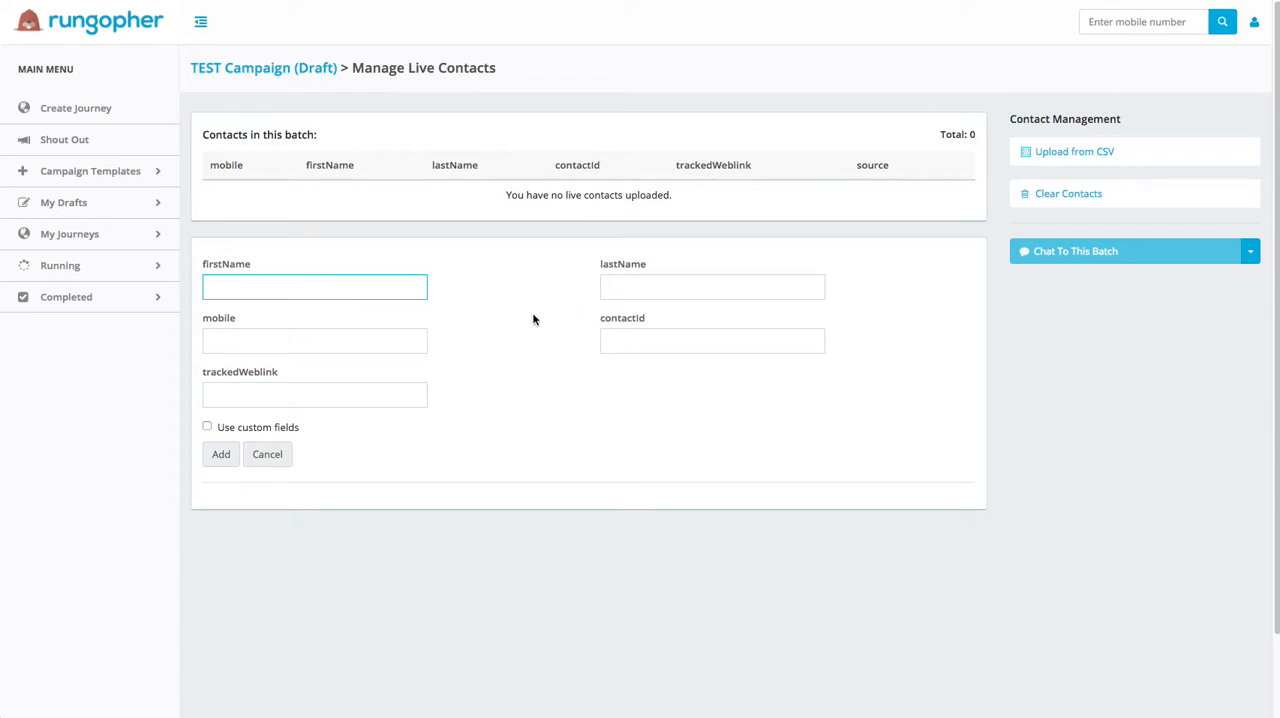
pyautogui.click(272, 452)
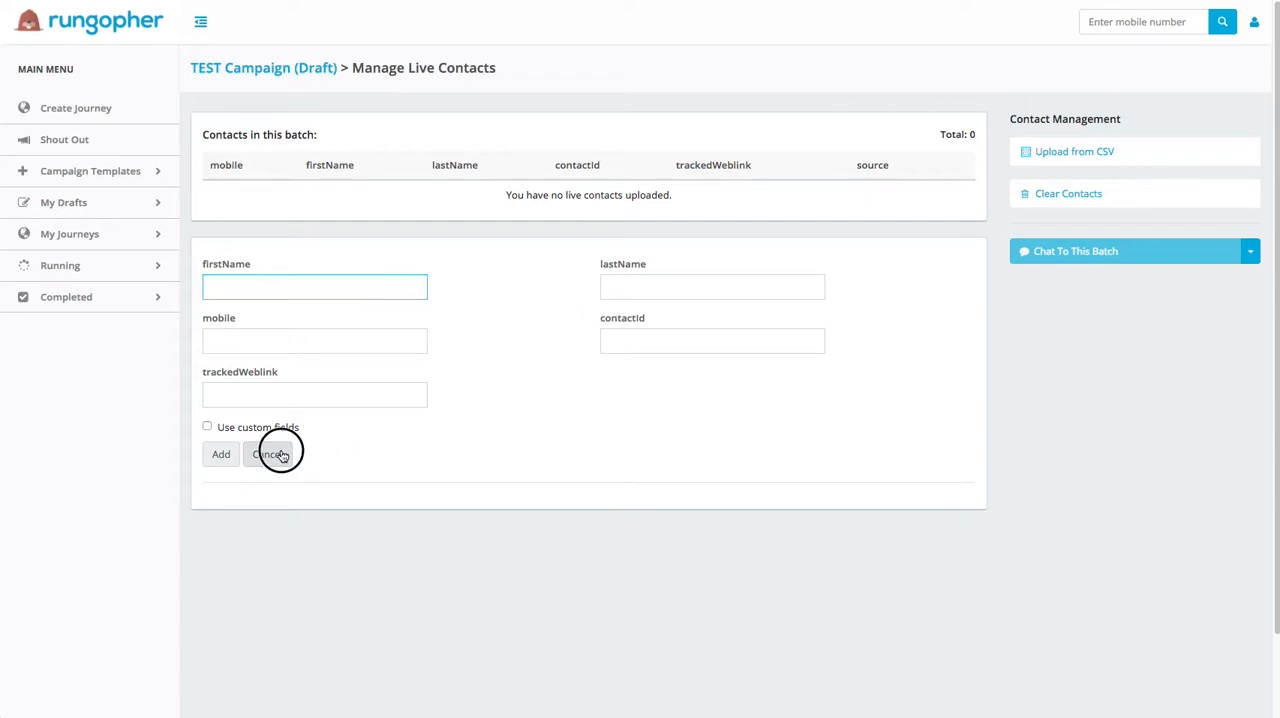
pyautogui.click(1072, 153)
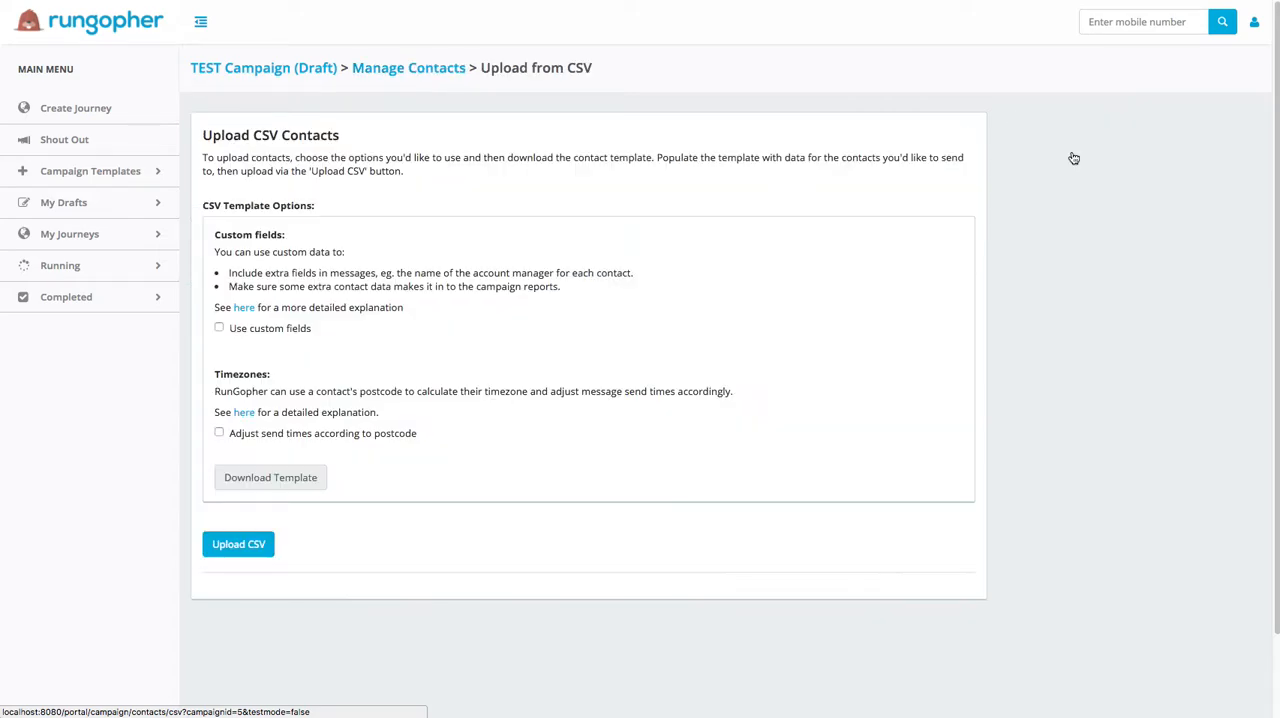
pyautogui.click(280, 480)
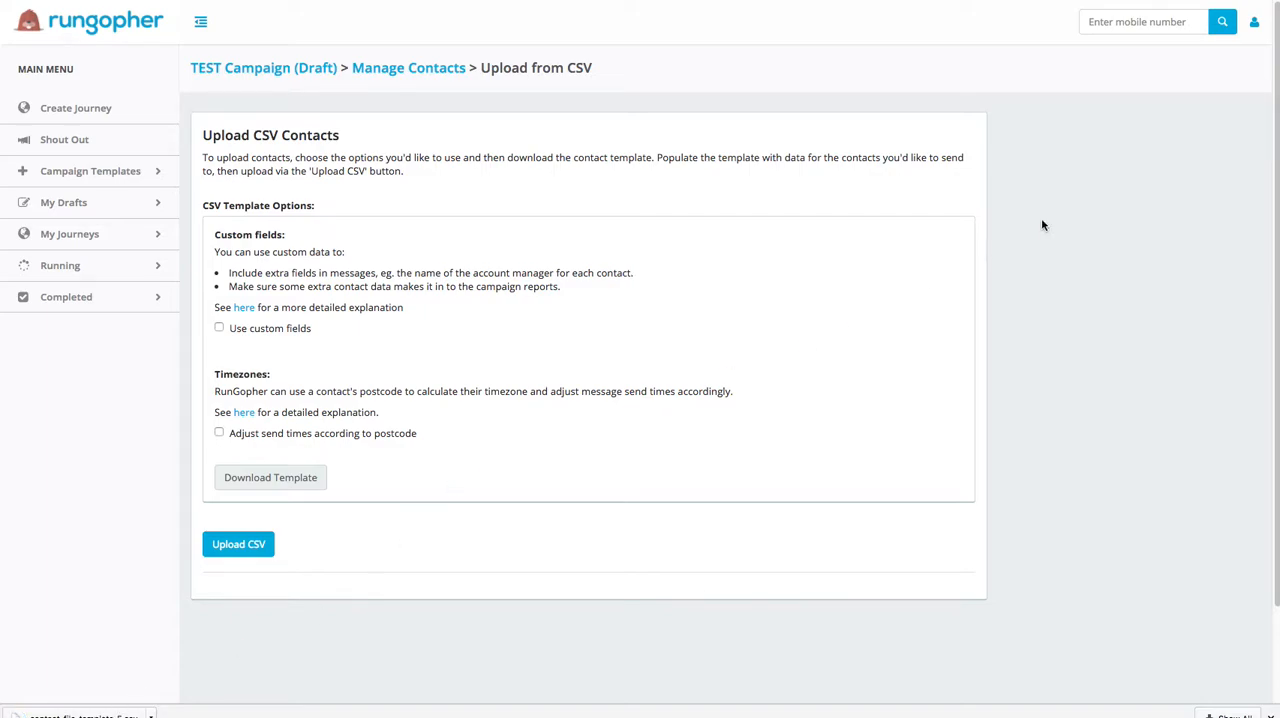
pyautogui.moveTo(1279, 62); pyautogui.dragTo(734, 82)
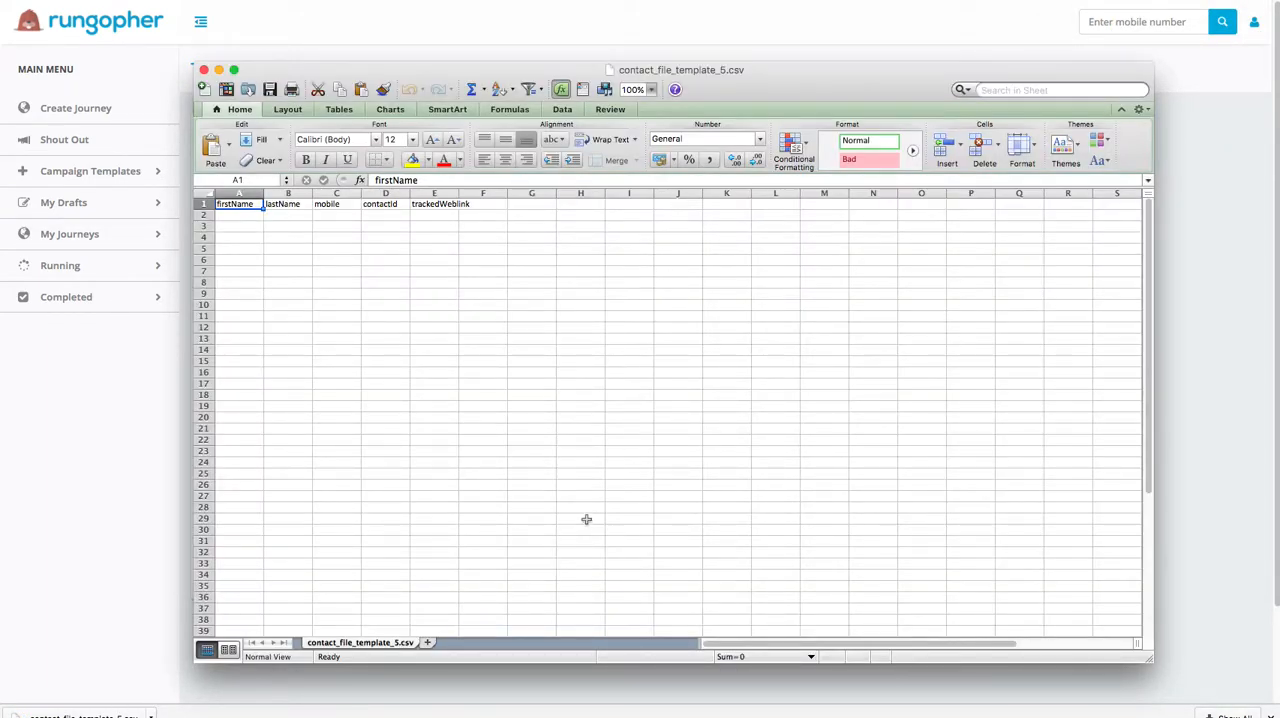
# Step: Enter the contact's first name, last name and mobile number in row 2 of the contact template
pyautogui.click(247, 215)
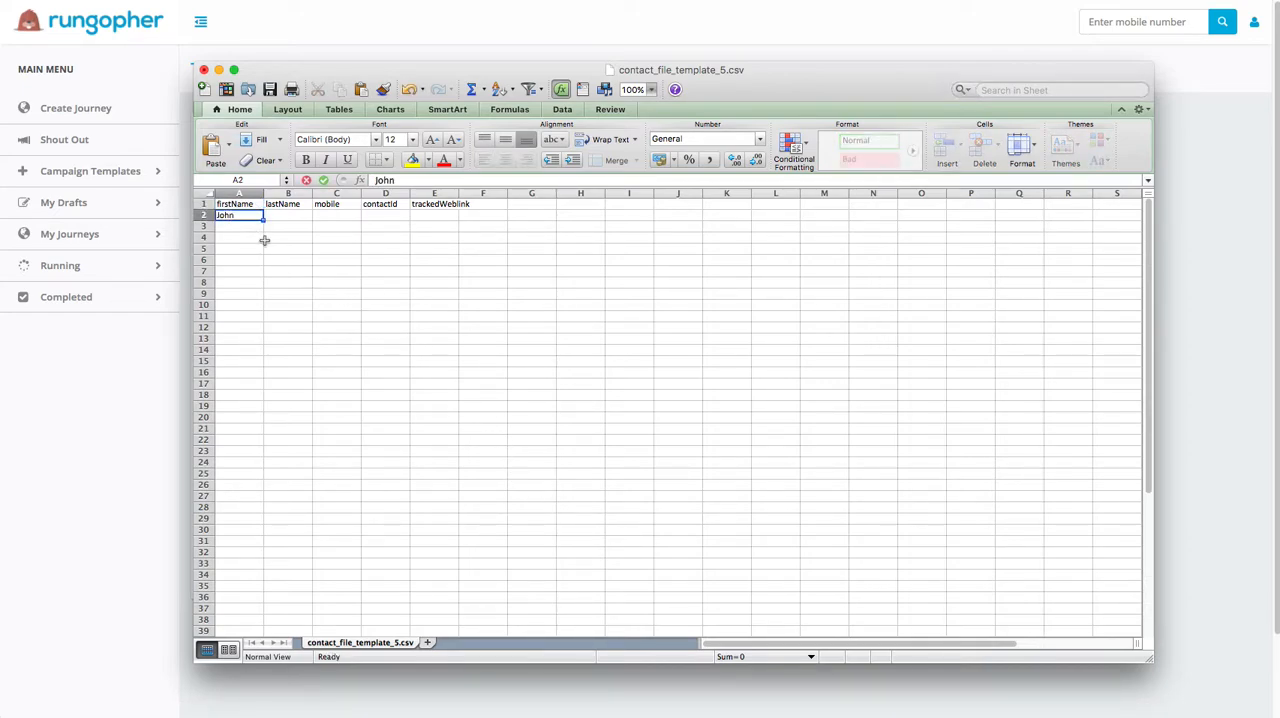
pyautogui.press('Tab')
pyautogui.press('Tab')
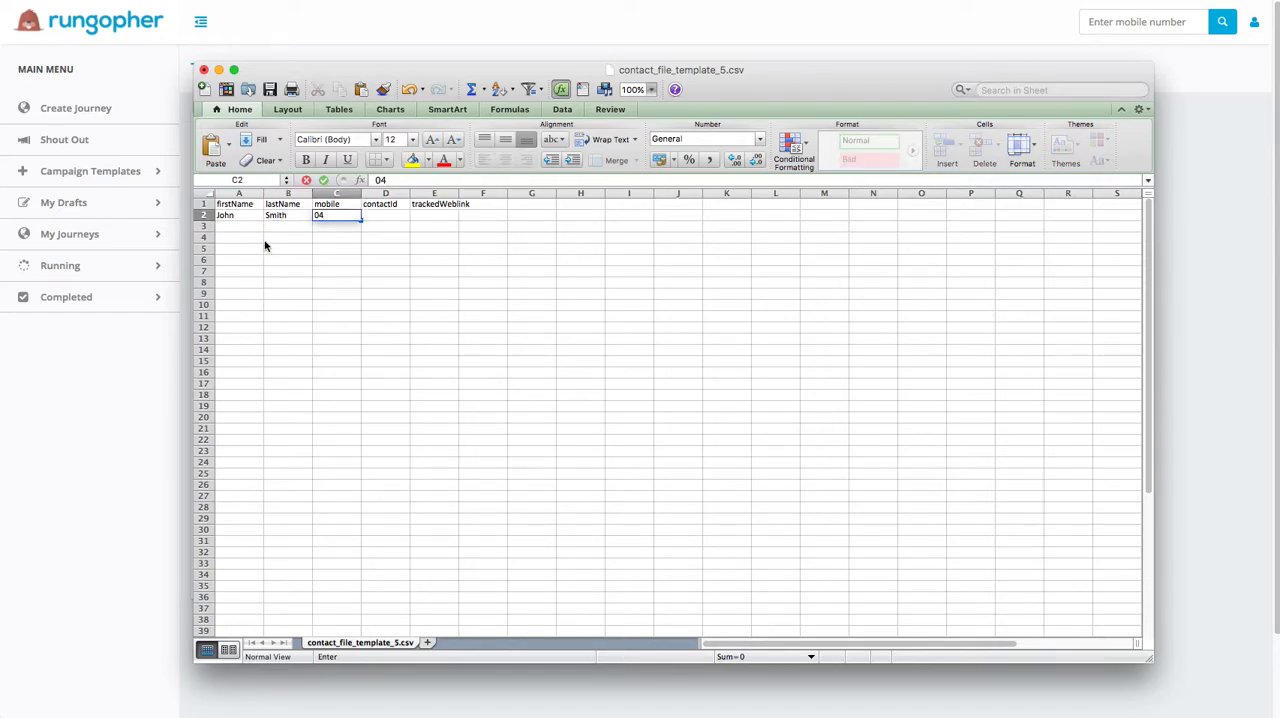
# Step: Fill in the contact's contactId in D2 and set the trackedWeblink in E2 to "mycompany.com/rego"
pyautogui.click(403, 220)
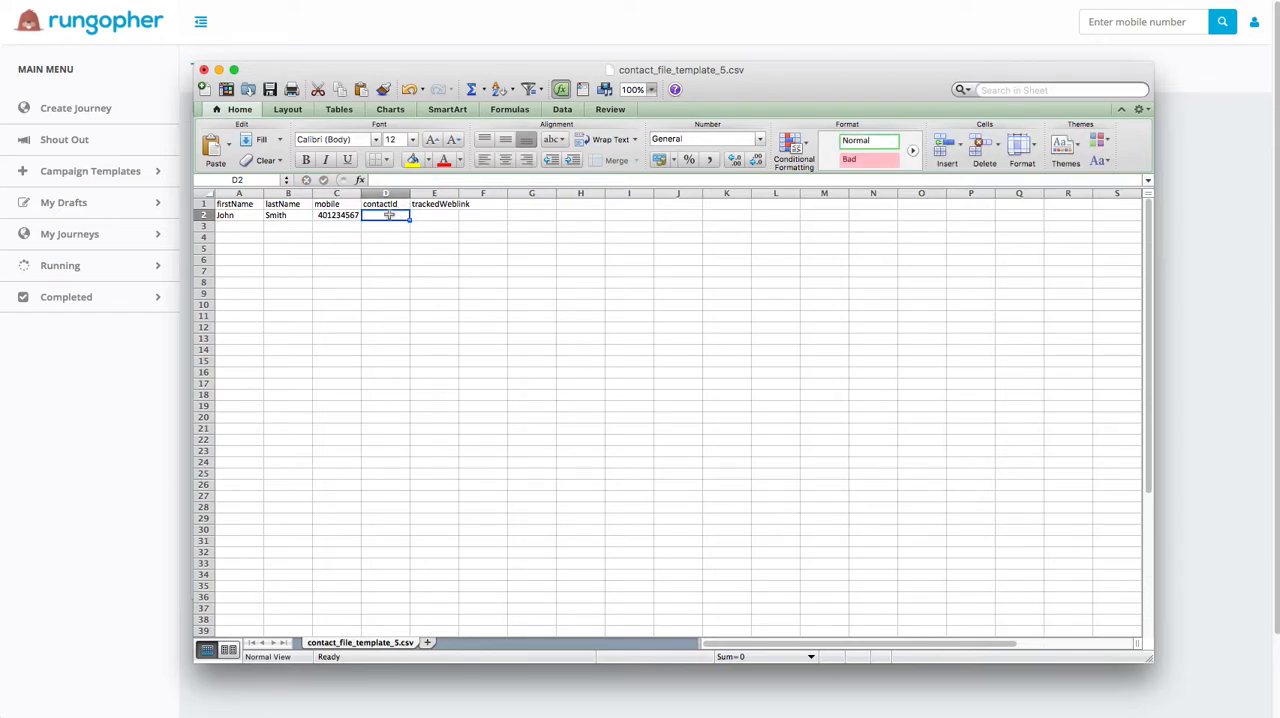
pyautogui.write('1')
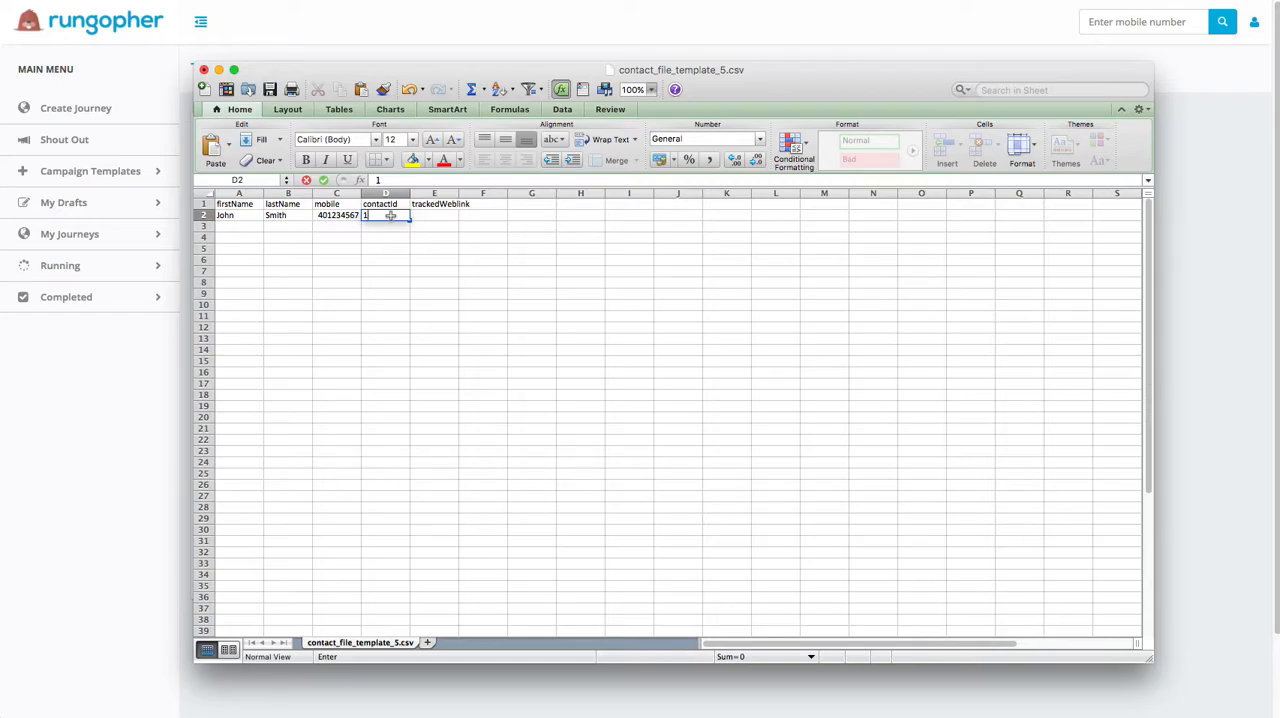
pyautogui.click(430, 214)
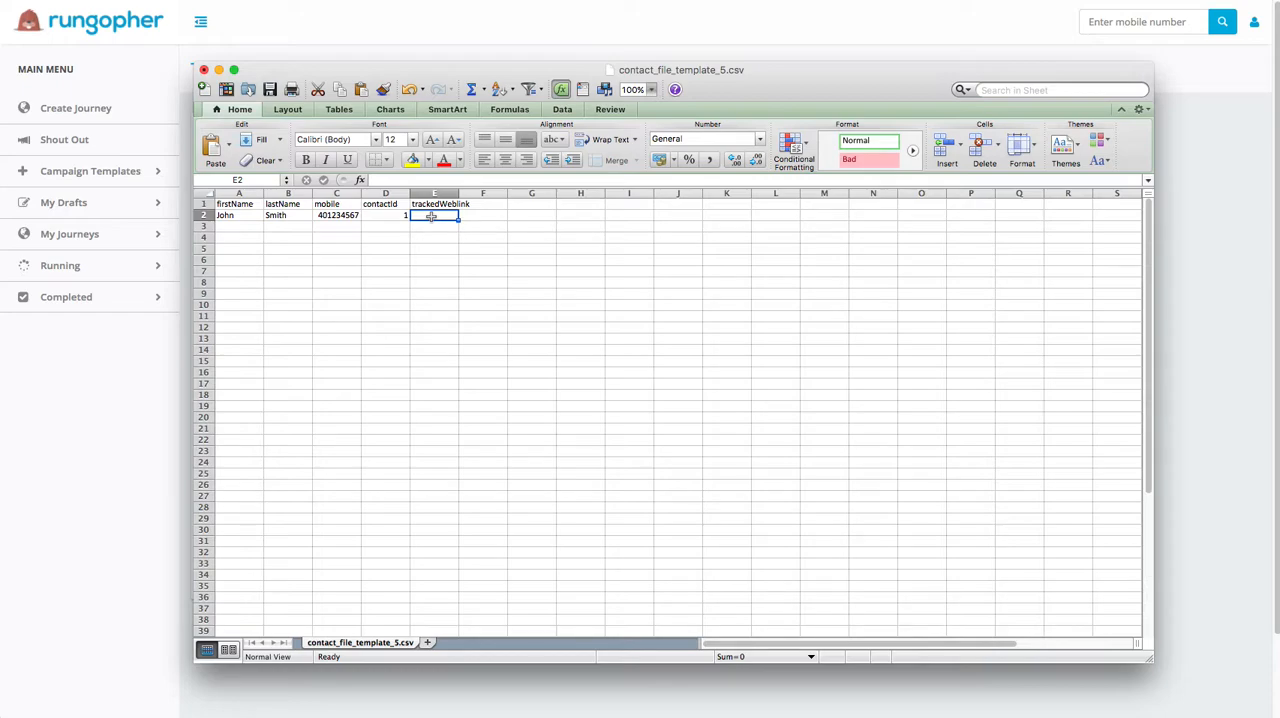
pyautogui.write('mycompany.com')
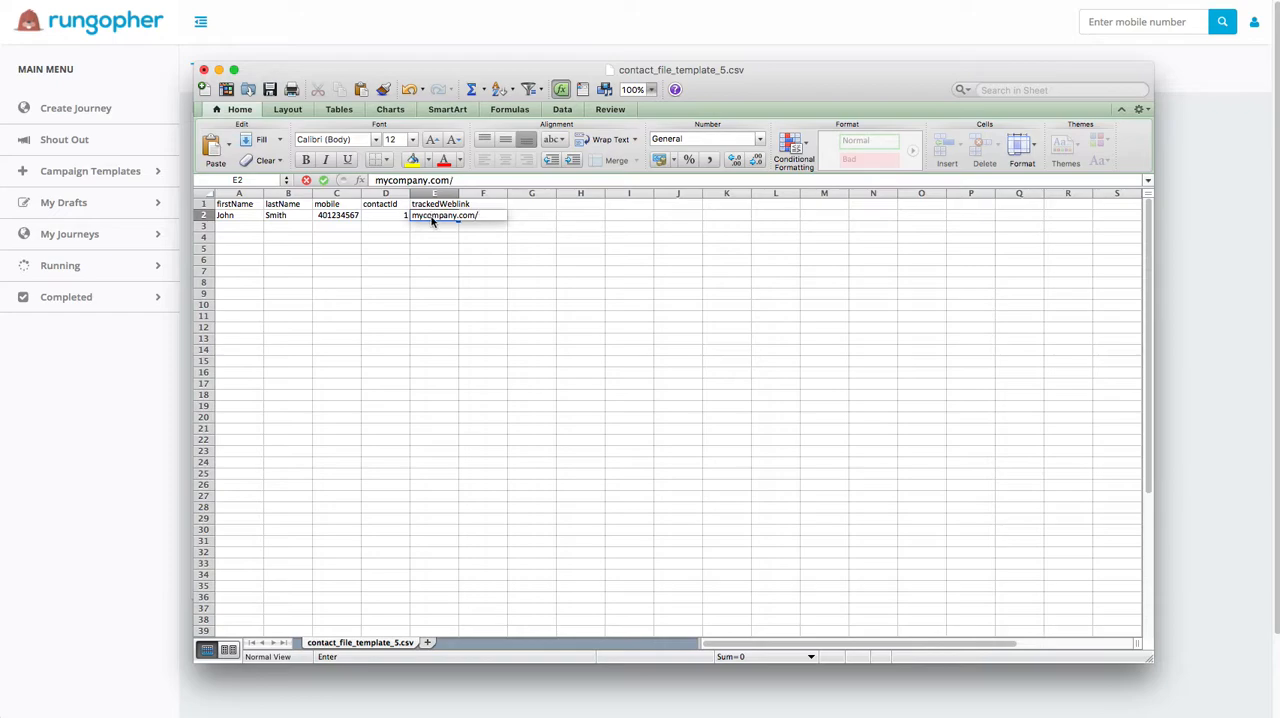
pyautogui.write('/rego')
pyautogui.press('Return')
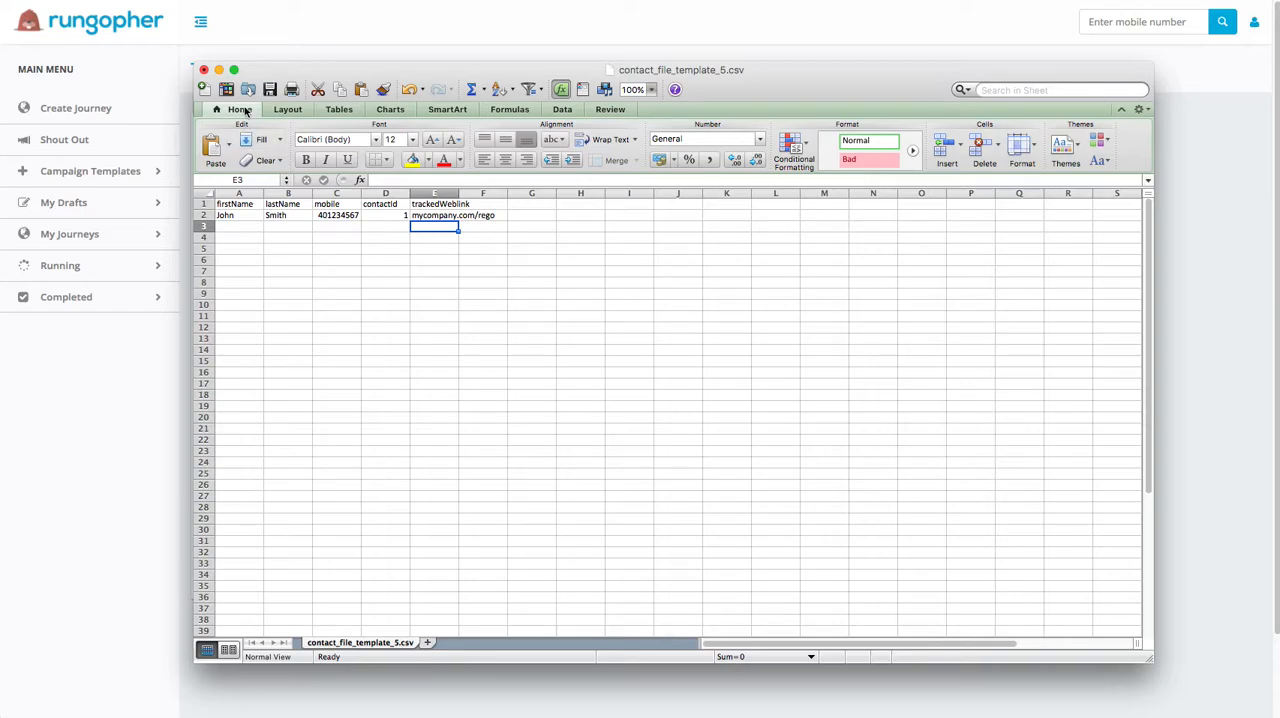
# Step: Save the changes to contact_file_template_5.csv and close the spreadsheet
pyautogui.click(270, 90)
pyautogui.click(202, 70)
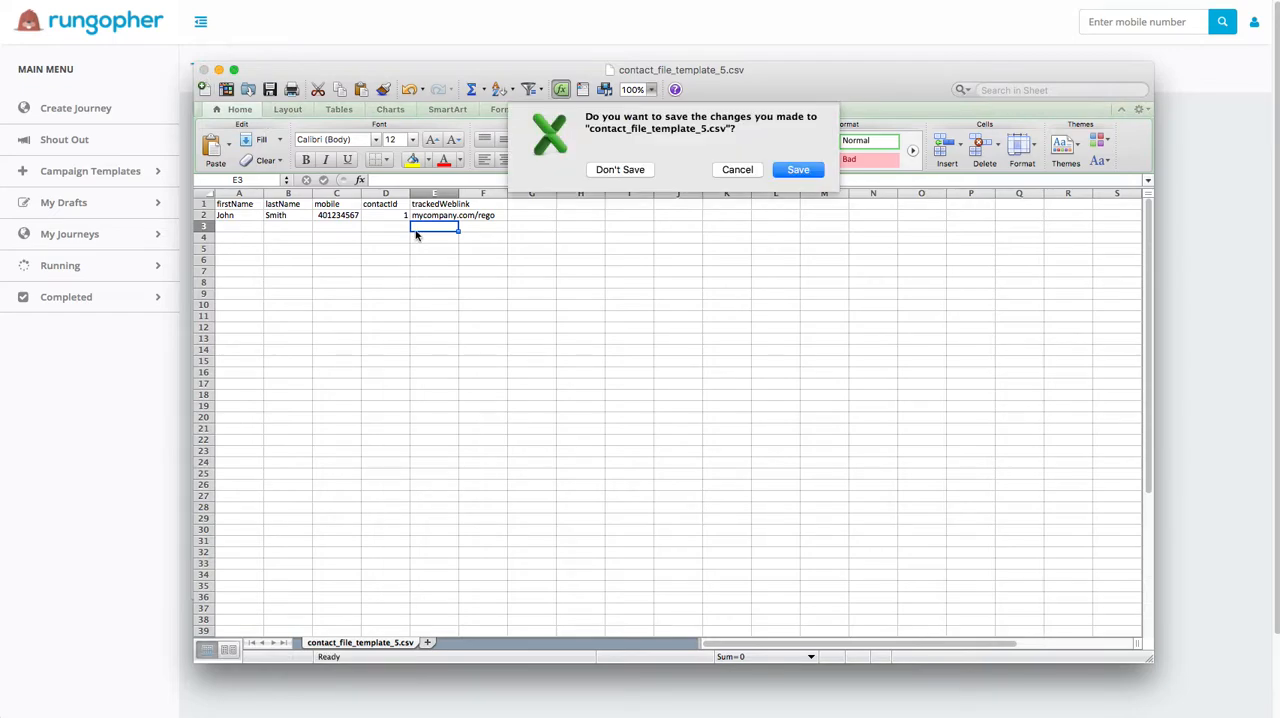
pyautogui.click(795, 170)
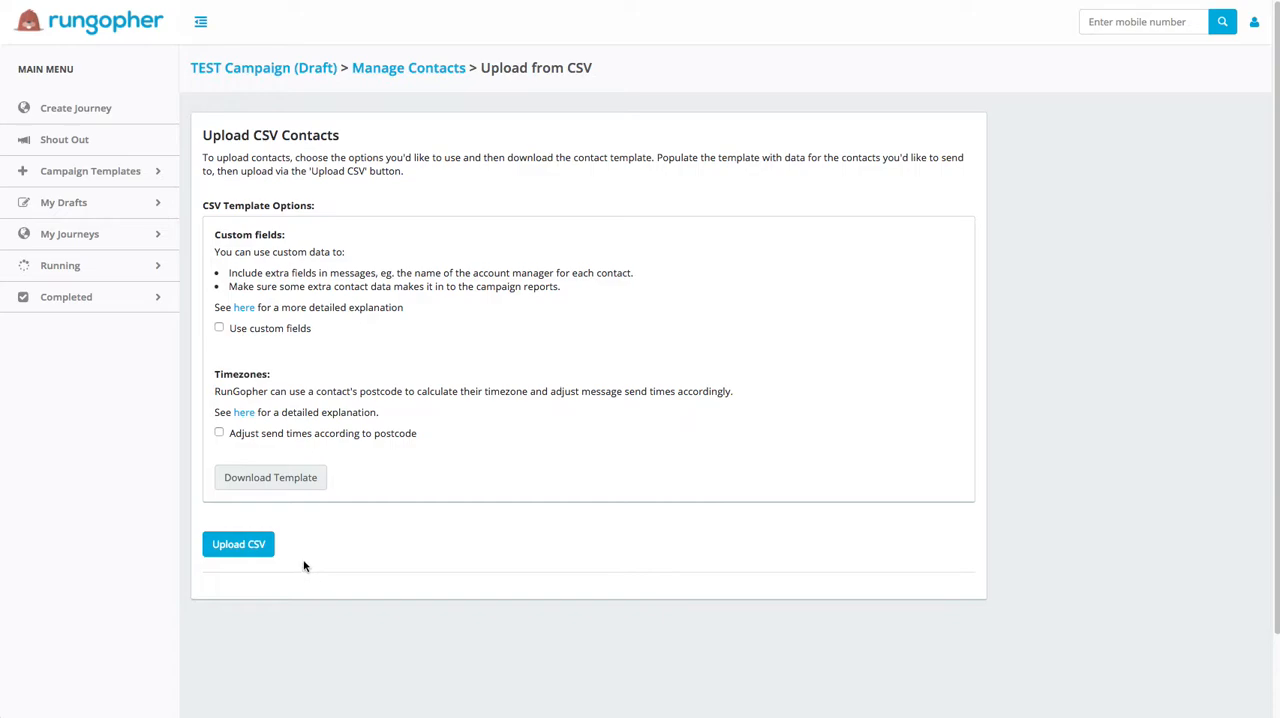
# Step: Upload contact_file_template_5.csv from Downloads as the campaign's live contacts and start the chat with this batch
pyautogui.click(243, 549)
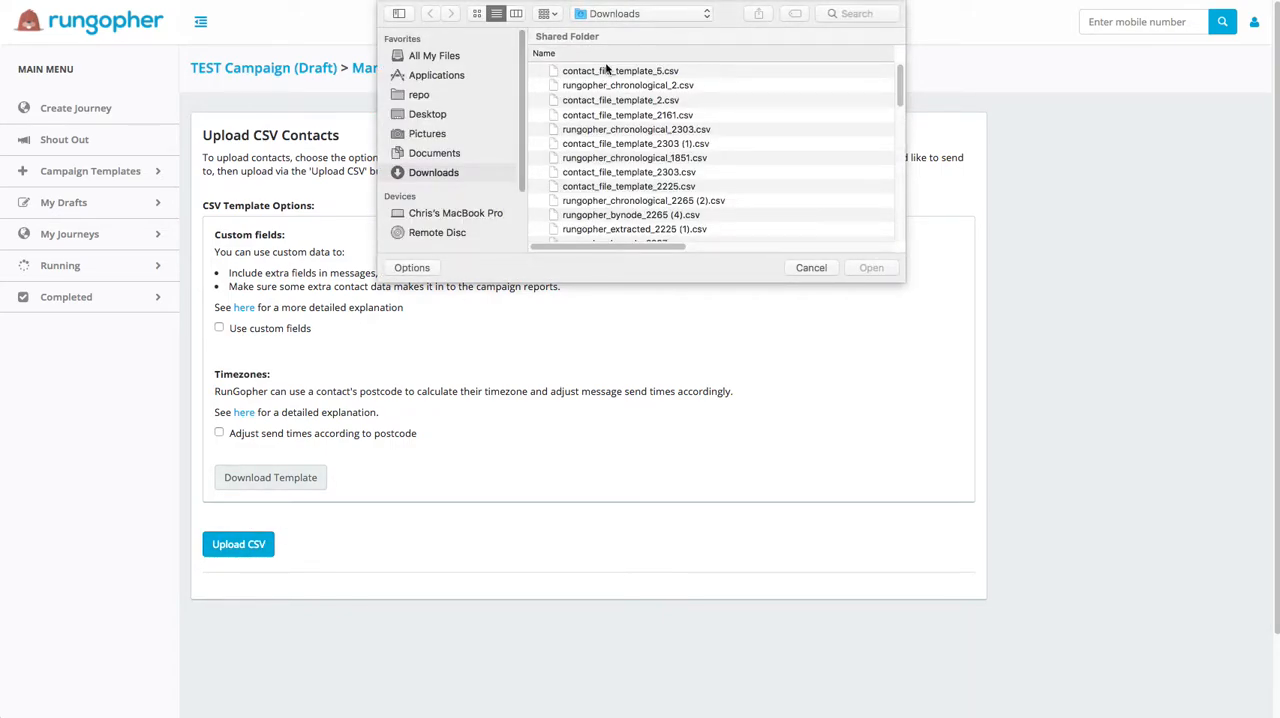
pyautogui.click(606, 70)
pyautogui.click(874, 268)
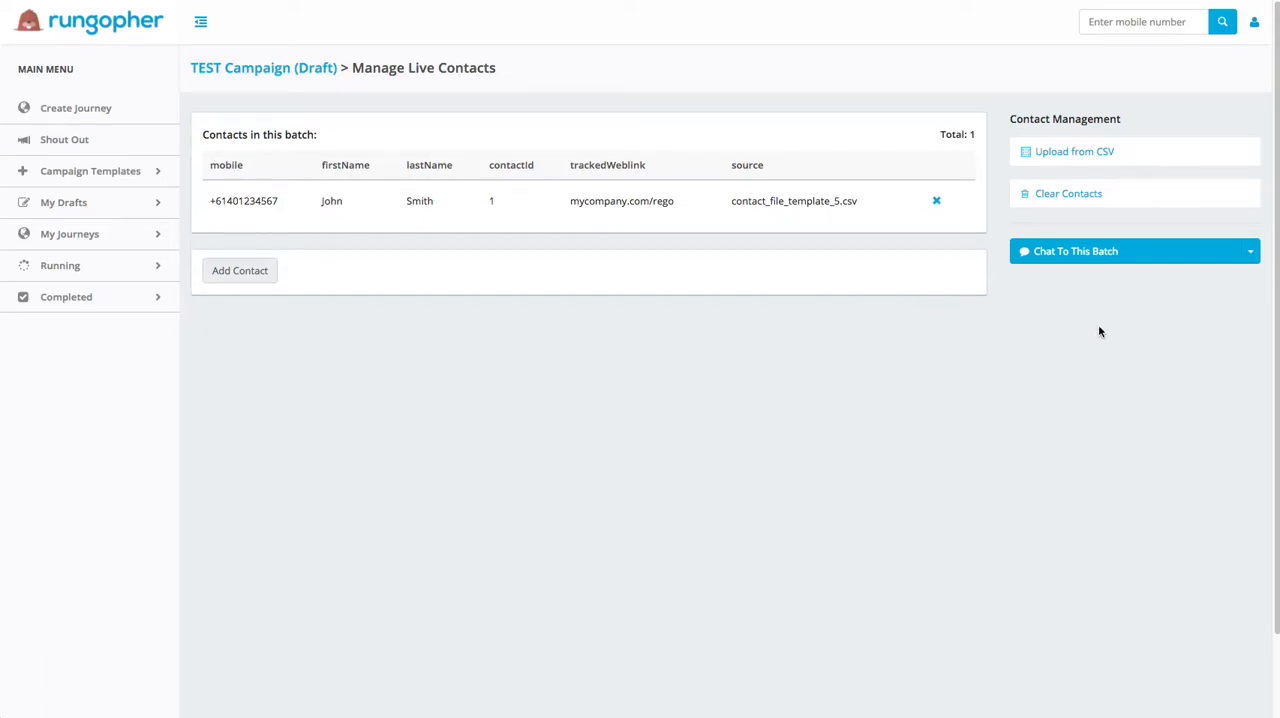
pyautogui.click(1093, 254)
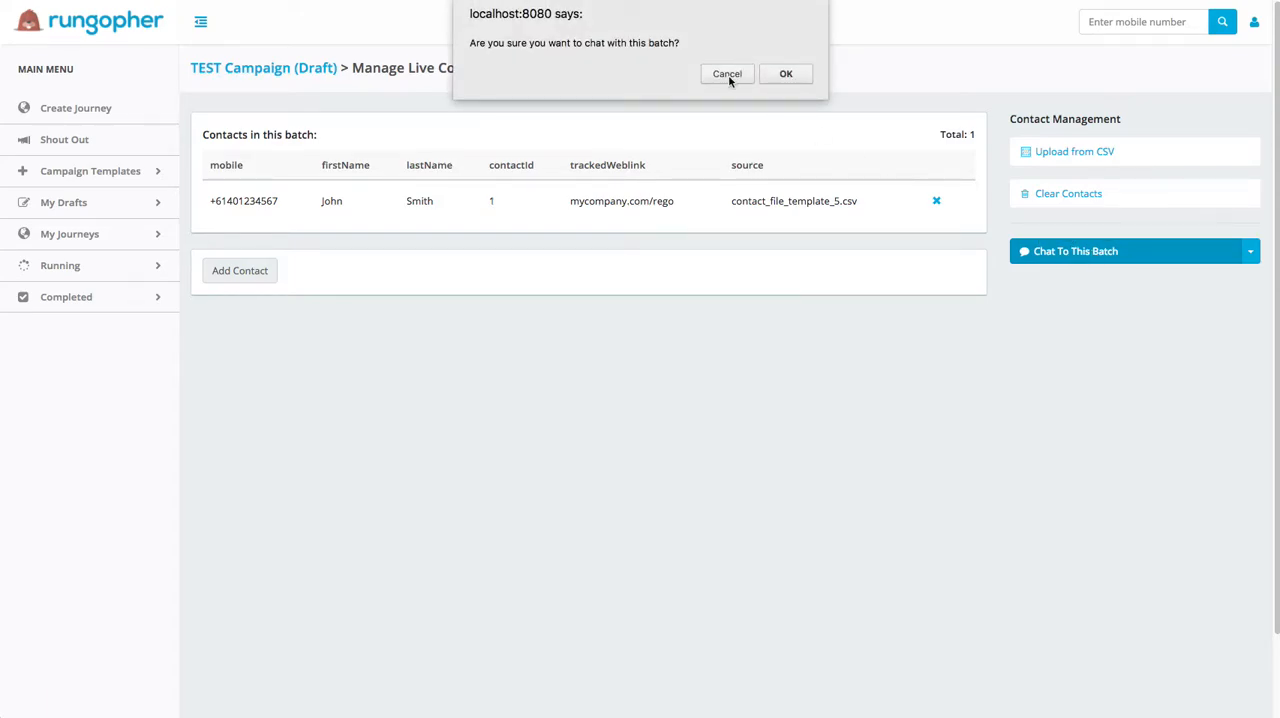
pyautogui.click(786, 74)
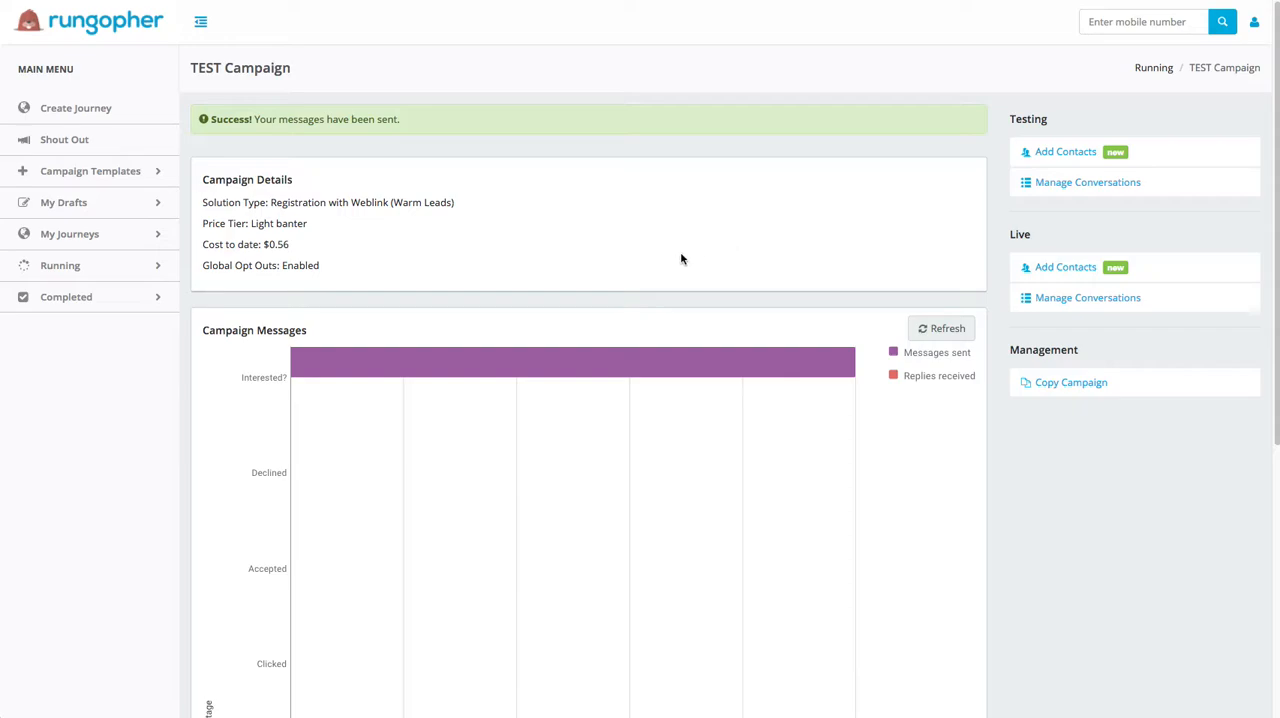
# Step: Open the running TEST Campaign and examine its message chart for the Interested? and Accepted stages
pyautogui.click(65, 271)
pyautogui.click(74, 290)
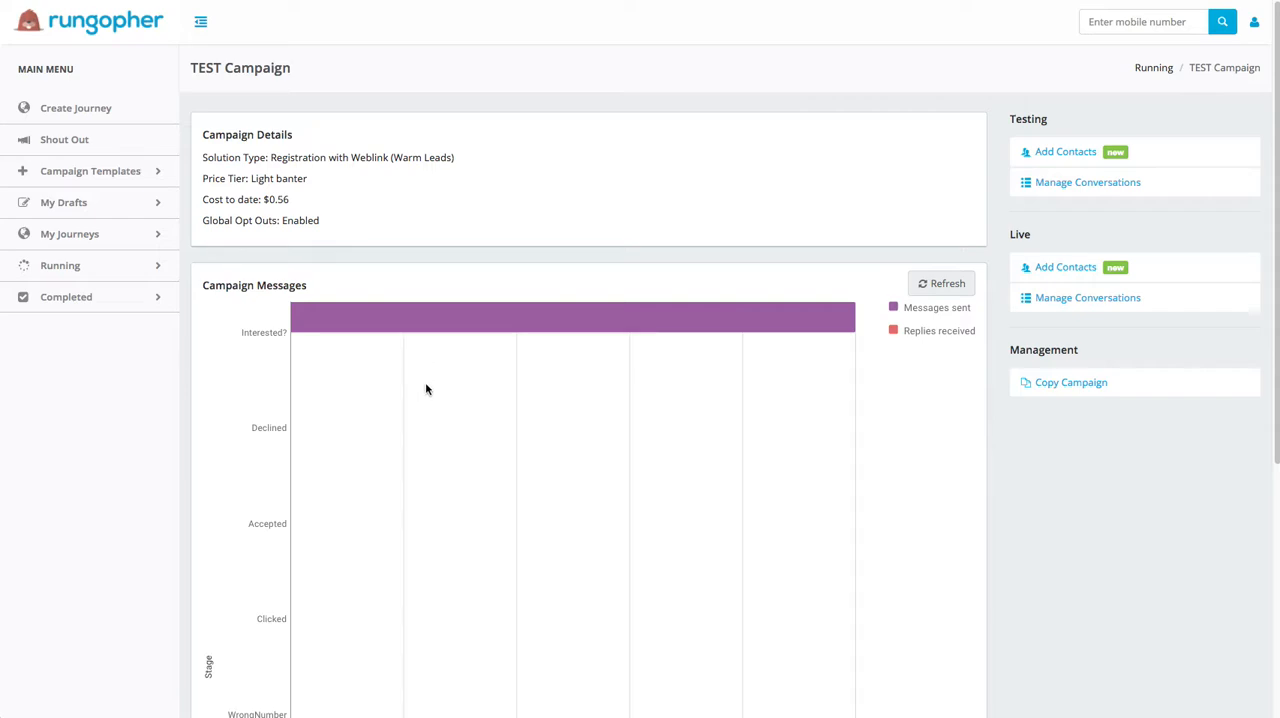
pyautogui.moveTo(486, 330)
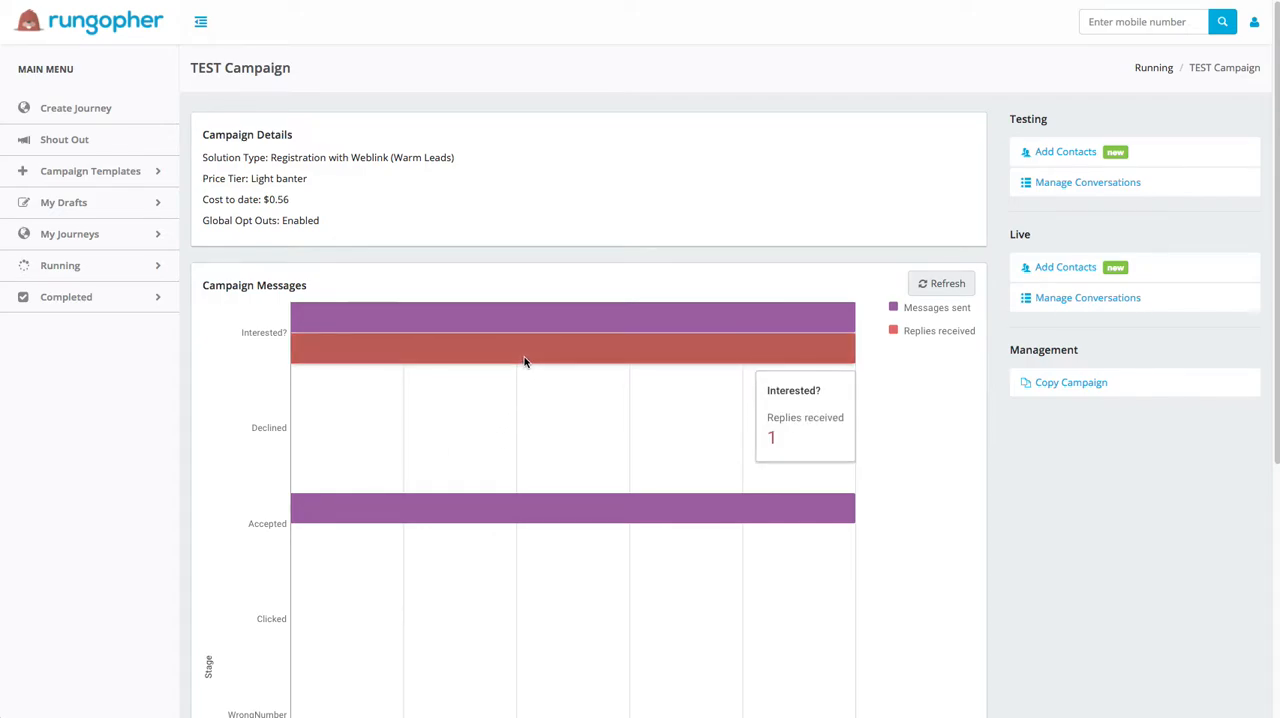
pyautogui.moveTo(513, 517)
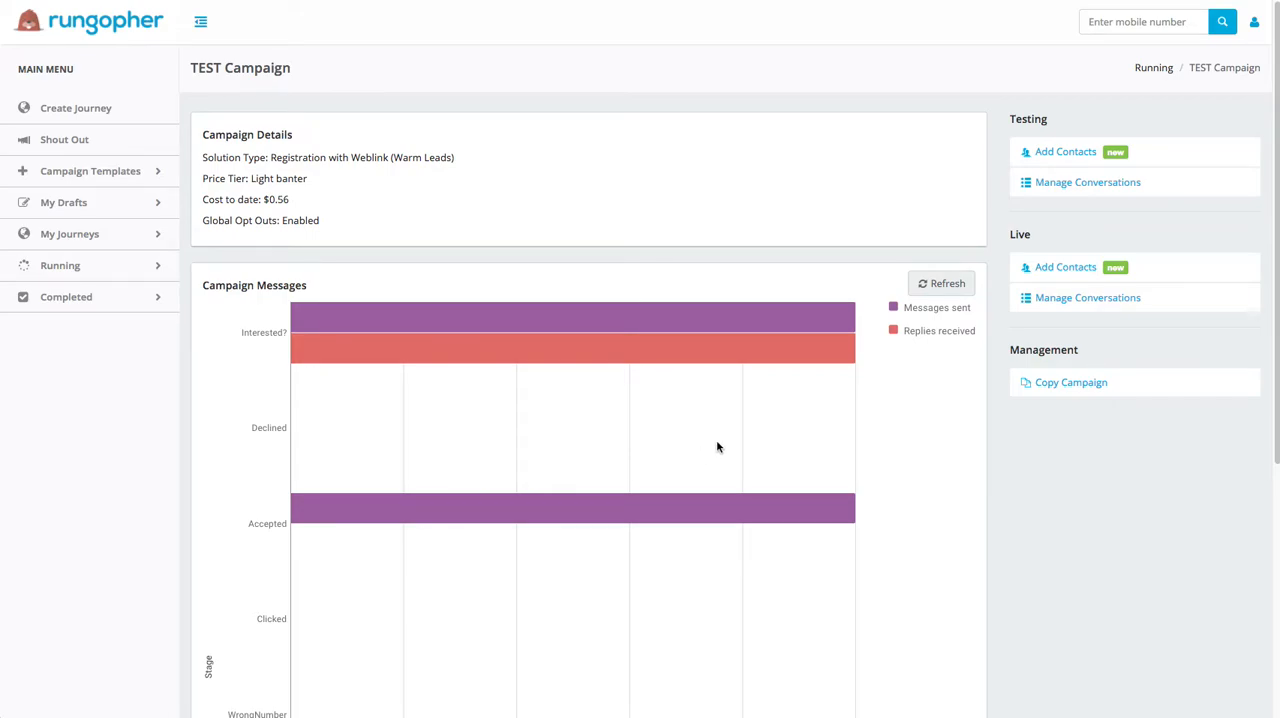
# Step: Open the chronological report of the campaign's live conversations in Excel, review it and close it
pyautogui.click(1125, 301)
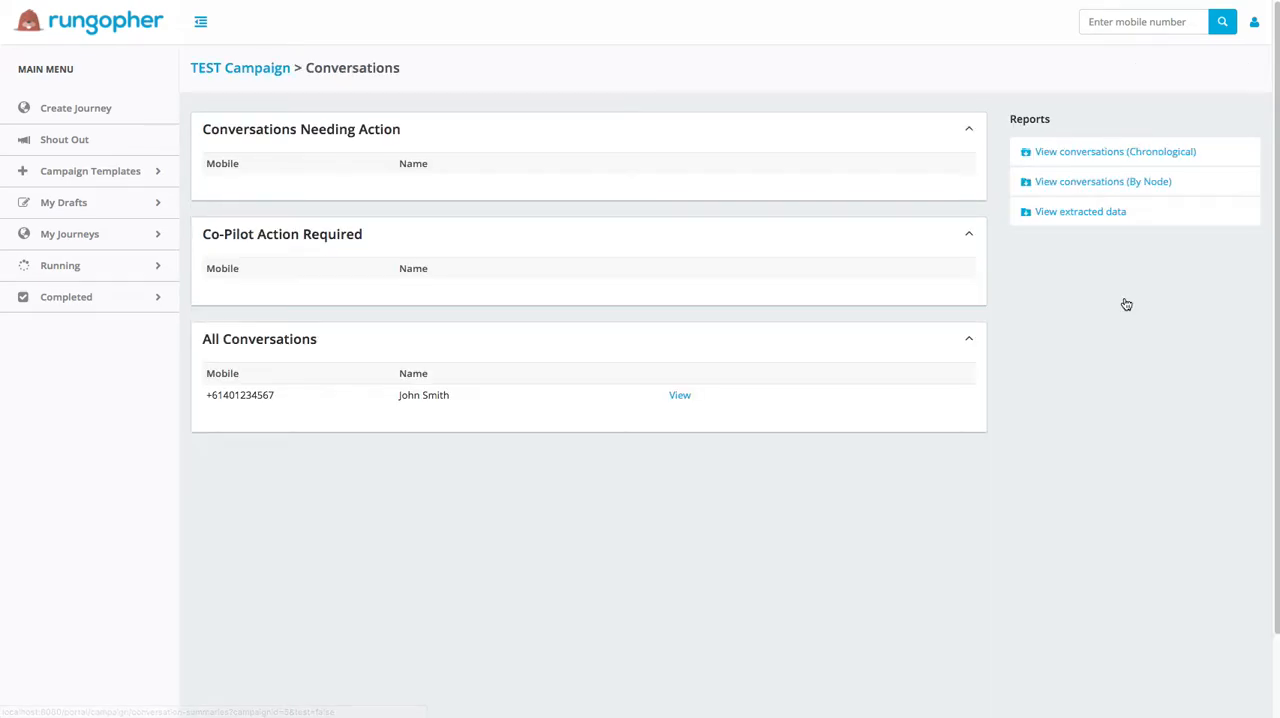
pyautogui.click(1090, 156)
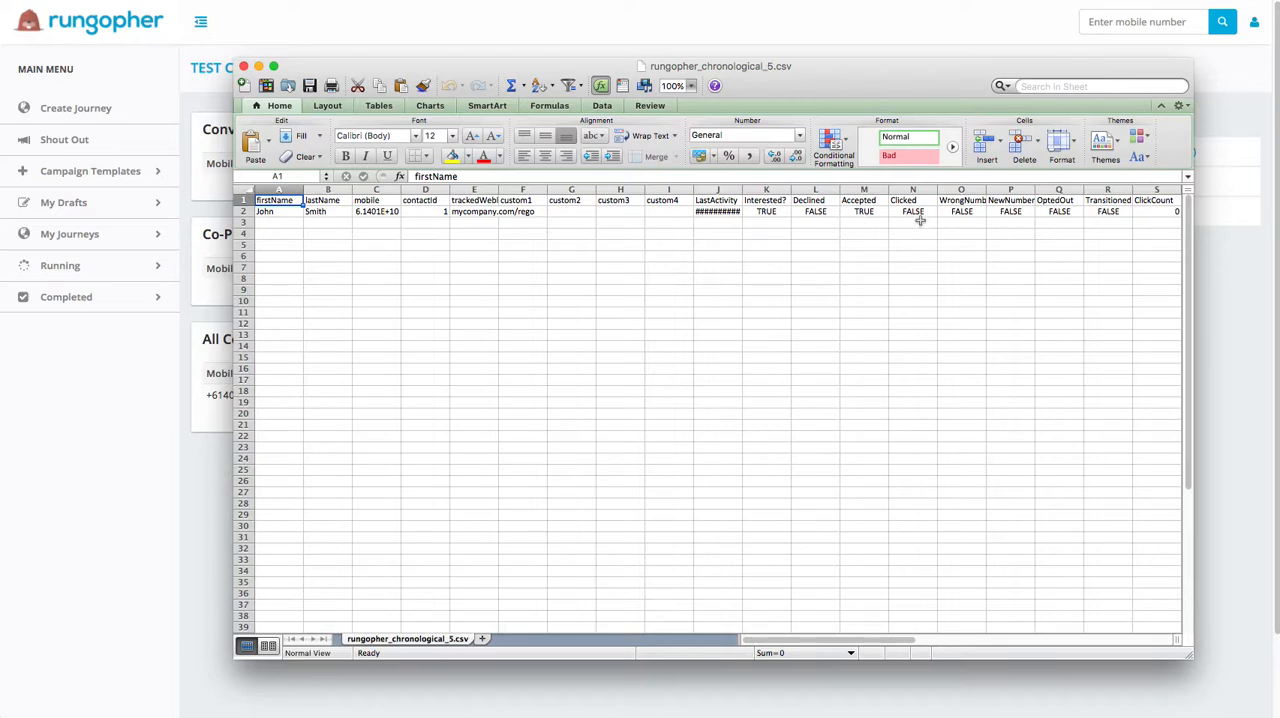
pyautogui.click(243, 67)
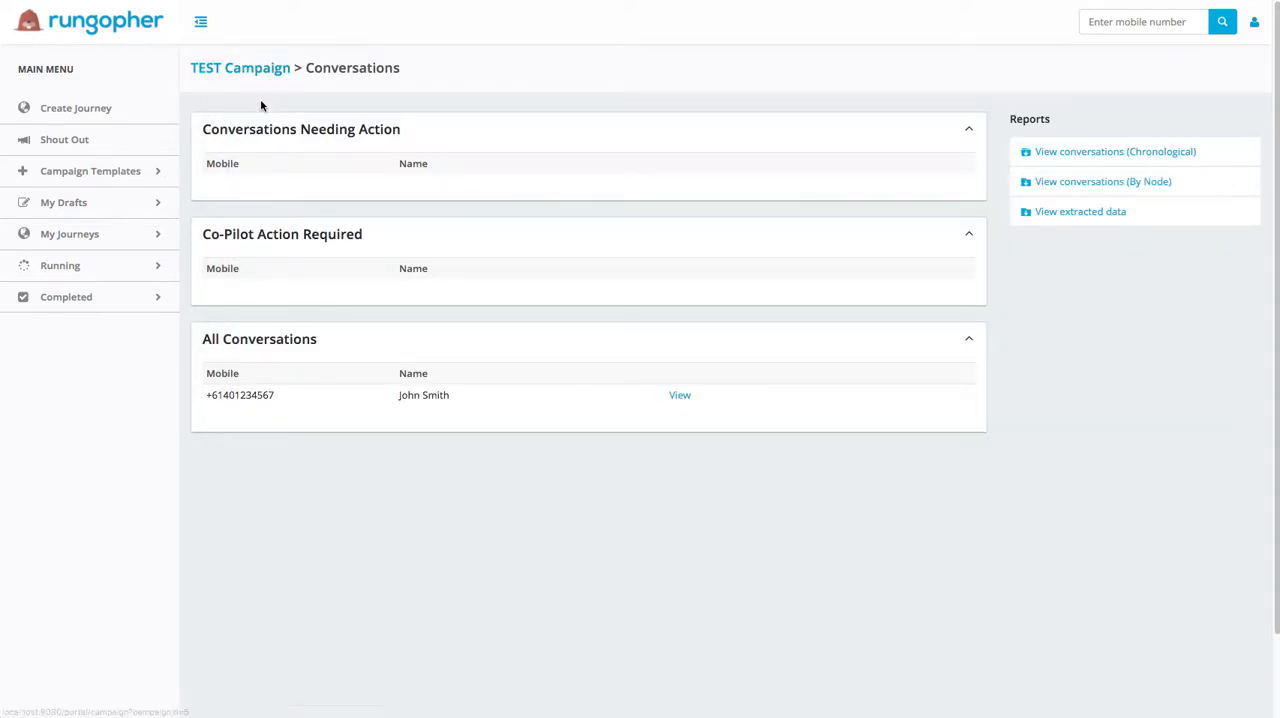